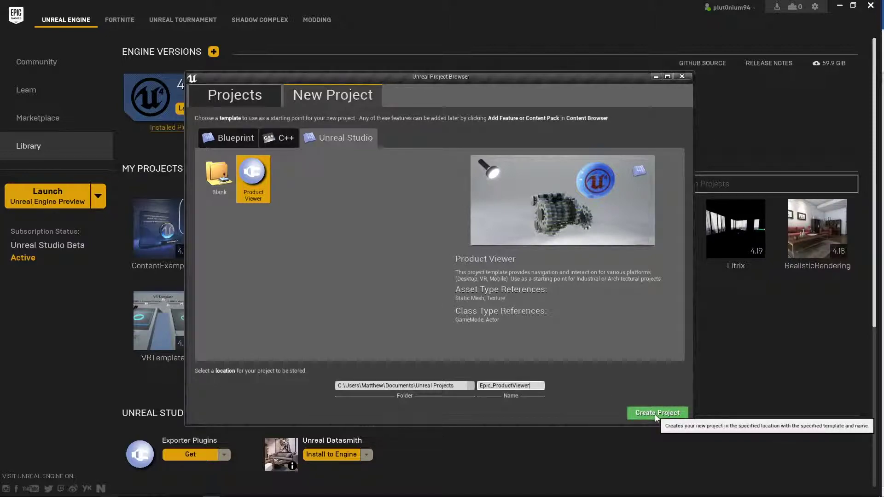
Create the Epic_ProductViewer project from the Product Viewer template and play its level in desktop mode
left_click(655, 413)
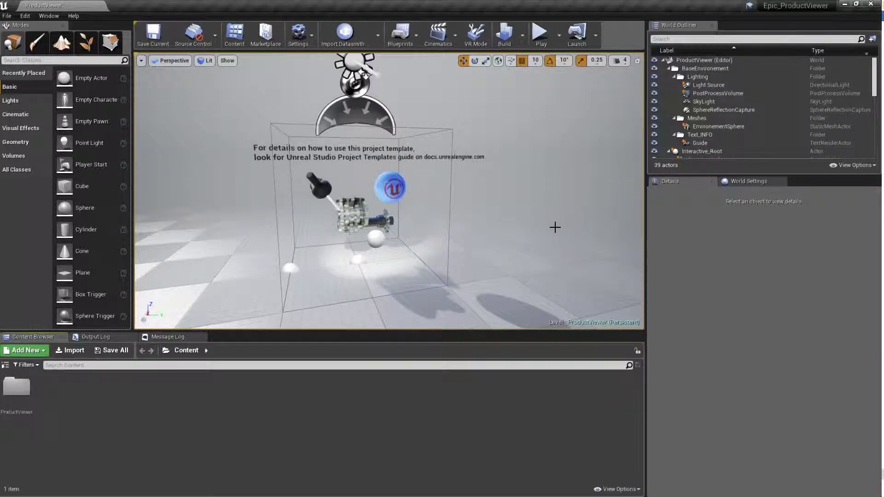
left_click(541, 37)
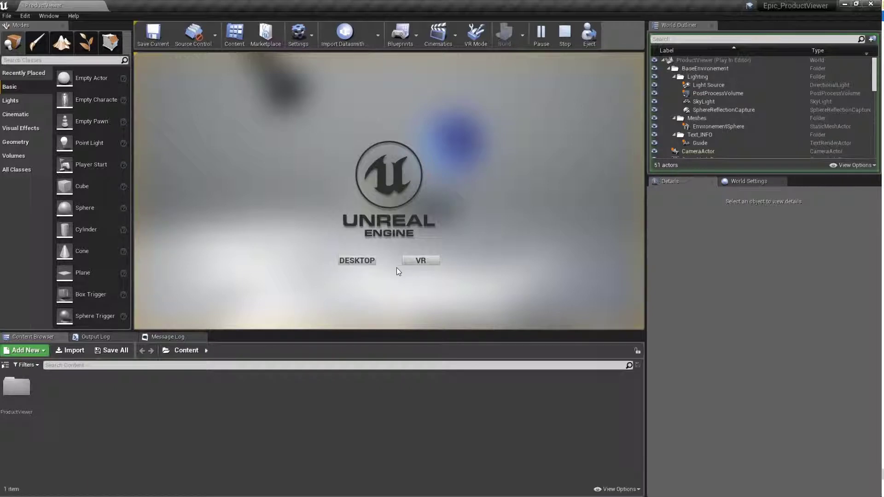
left_click(357, 261)
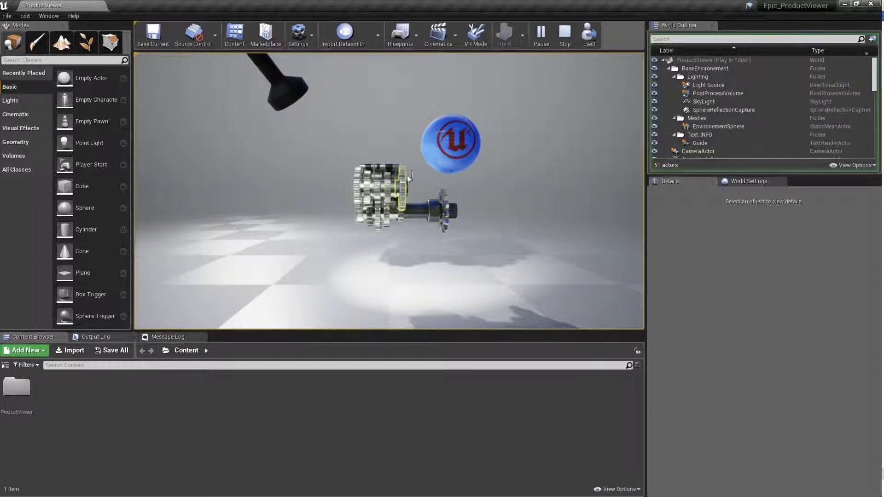
Focus on the blue sphere in the running preview and inspect the gearbox scene from several angles and distances
double_click(446, 147)
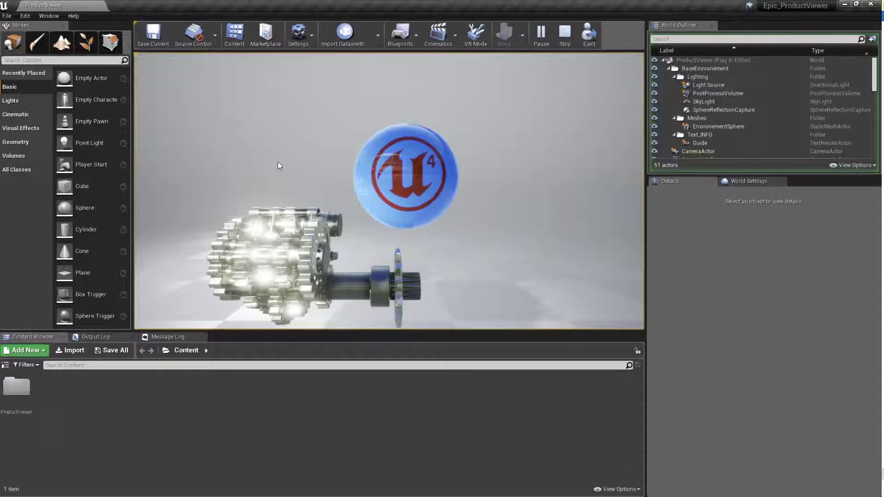
left_click_drag(278, 162, 454, 175)
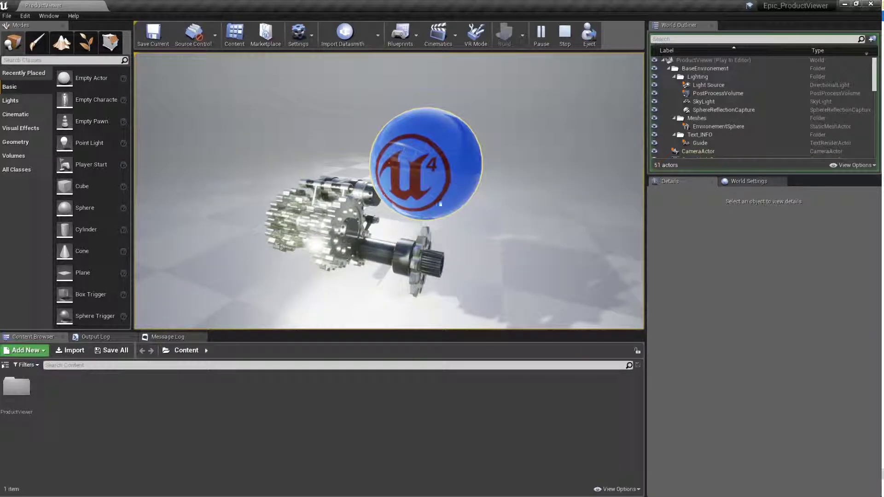
left_click_drag(267, 210, 407, 272)
scroll(390, 262, "down", 5)
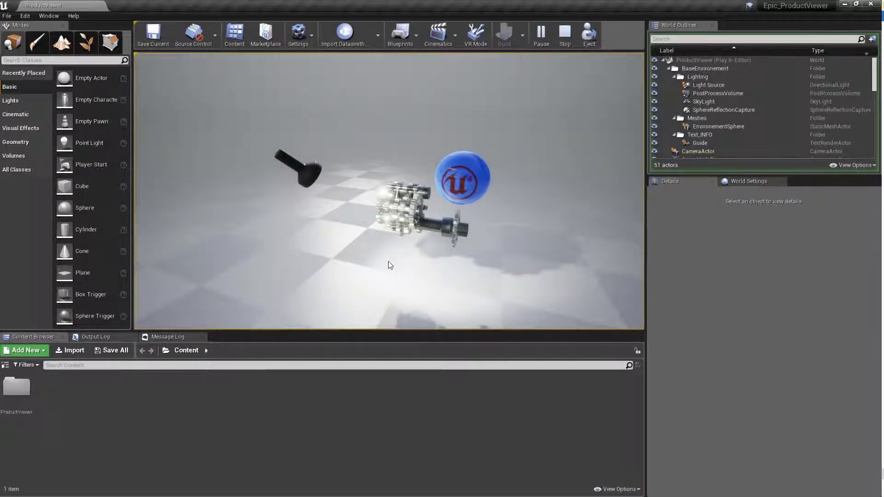
scroll(387, 264, "up", 4)
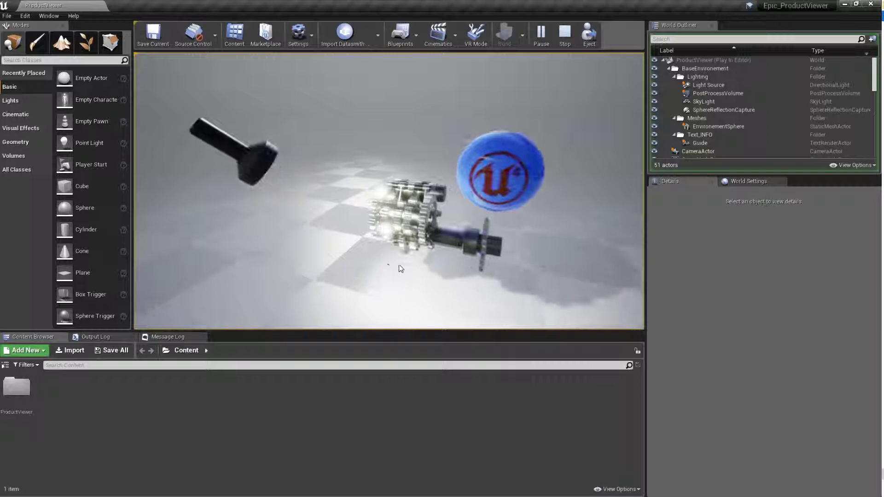
Test moving the spotlight model in the running preview, and stop the play session
left_click(249, 155)
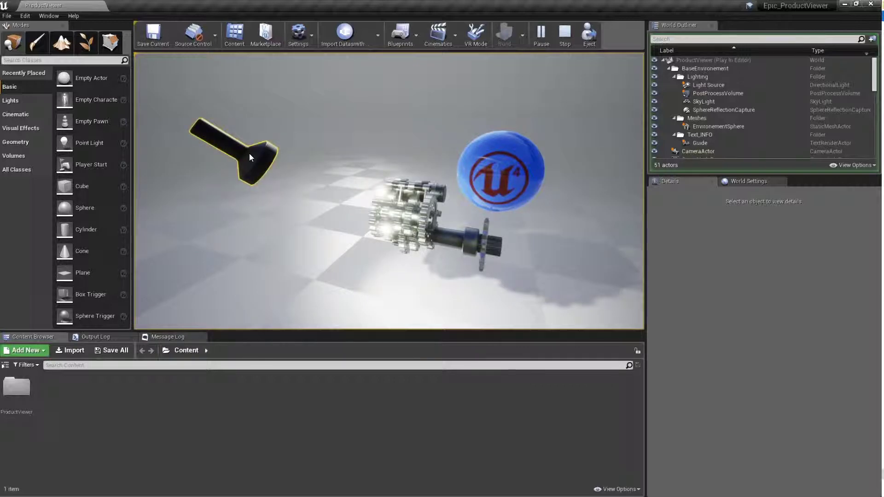
mouse_move(250, 157)
left_mouse_down()
mouse_move(330, 192)
mouse_move(358, 179)
mouse_move(260, 145)
left_mouse_up()
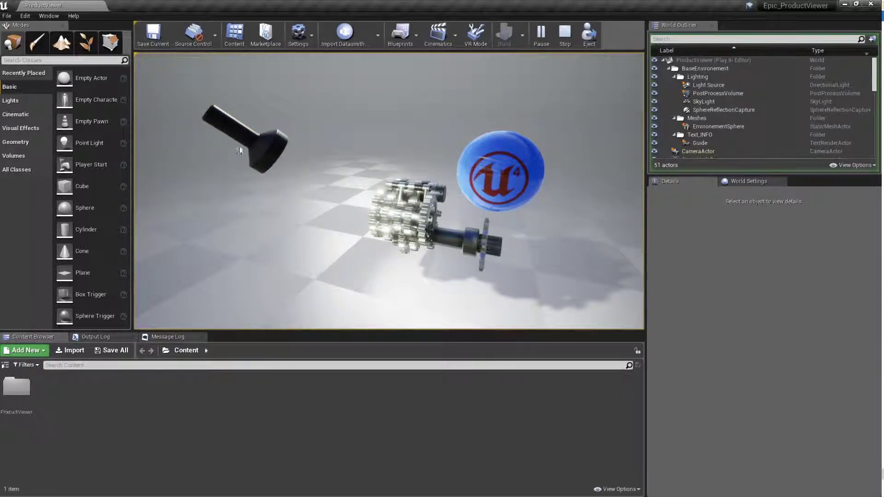
mouse_move(232, 133)
left_mouse_down()
mouse_move(286, 186)
mouse_move(379, 138)
mouse_move(412, 98)
mouse_move(332, 140)
mouse_move(234, 142)
mouse_move(223, 132)
left_mouse_up()
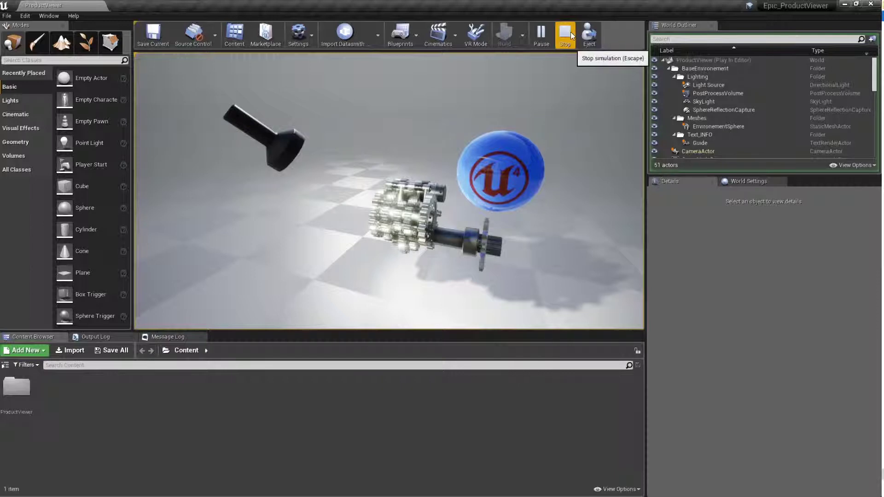
left_click(567, 35)
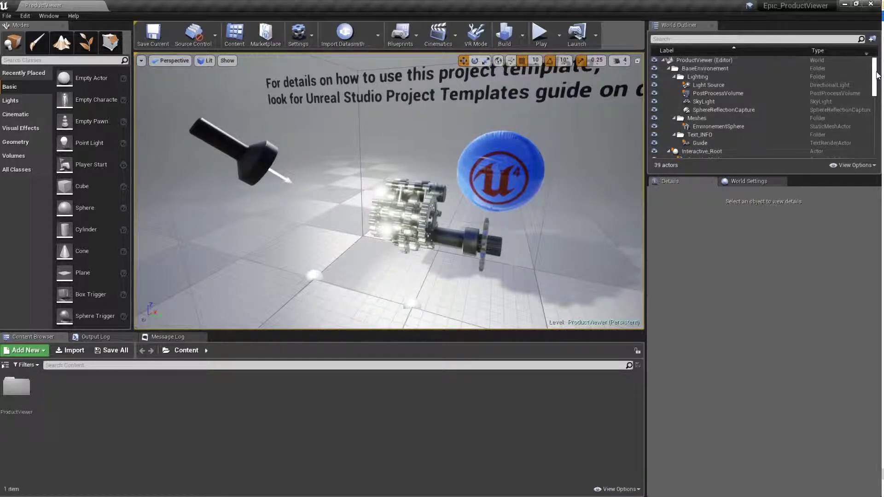
Enable VR Preview on the ProductViewer_Collector actor and launch the level in VR Preview mode
left_click_drag(877, 75, 876, 138)
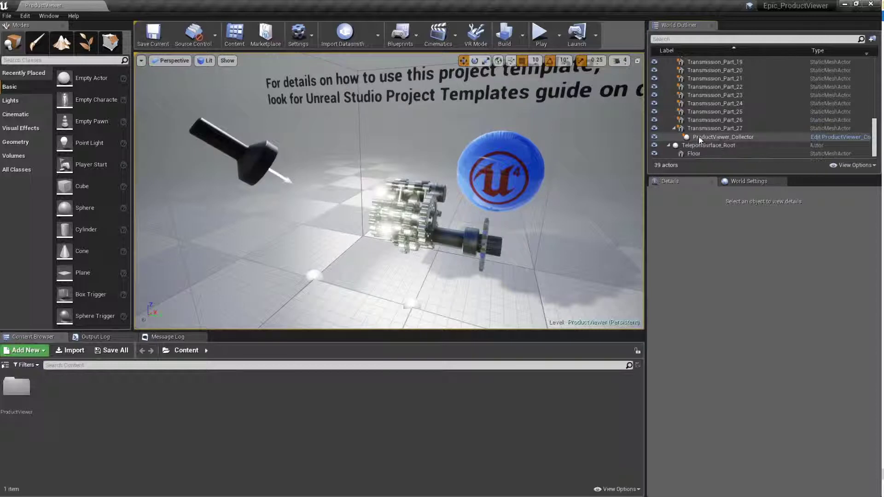
left_click(744, 138)
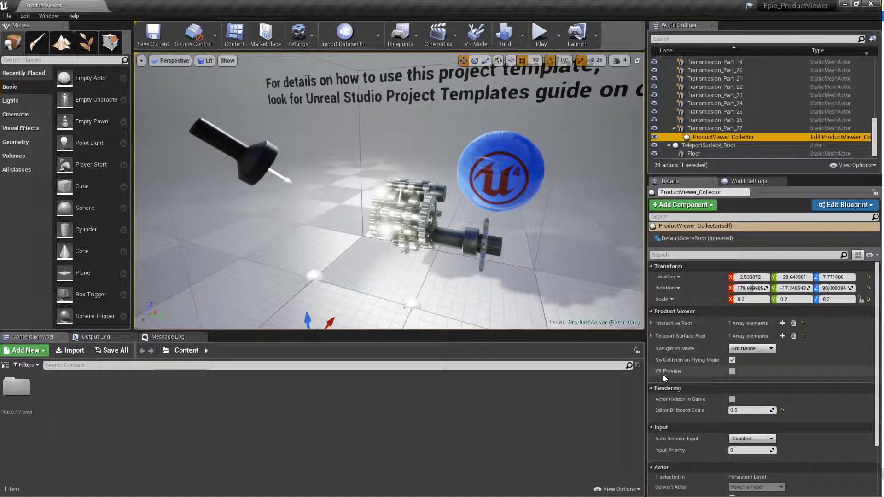
left_click(731, 370)
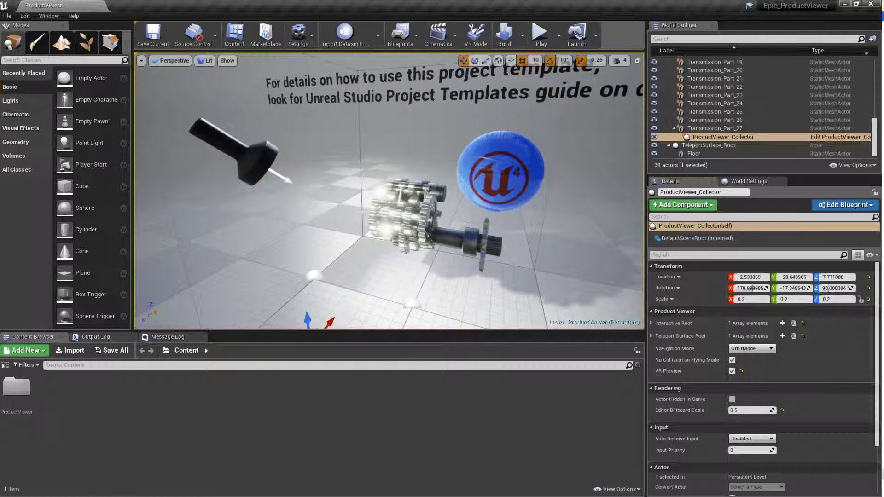
left_click(558, 40)
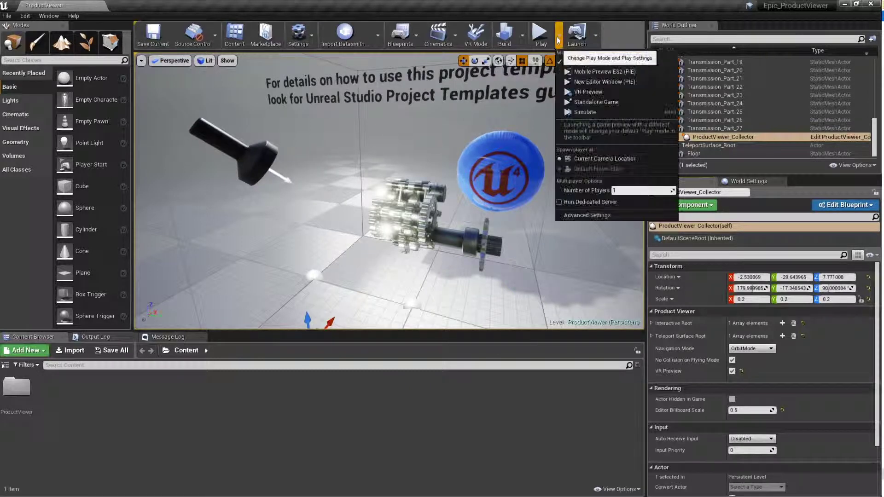
left_click(579, 92)
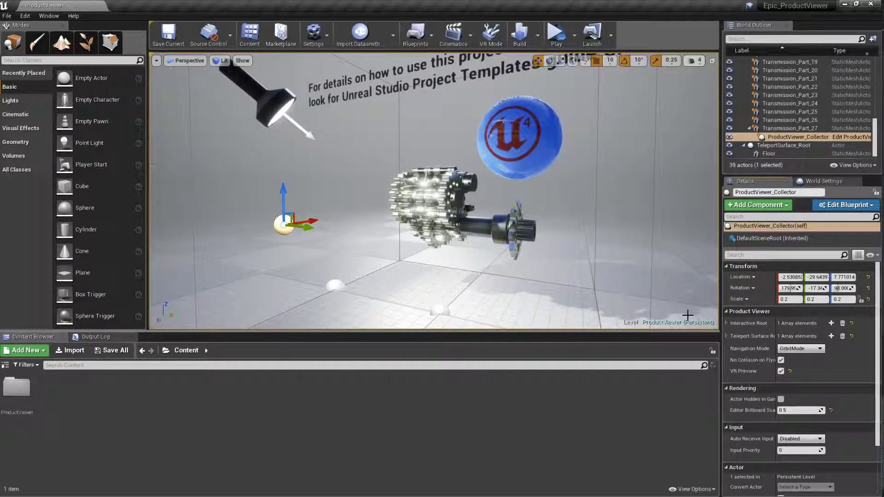
Locate the floor referenced by the collector's Teleport Surface Root and duplicate it, lowering the copy to Z -870.5
left_click(579, 272)
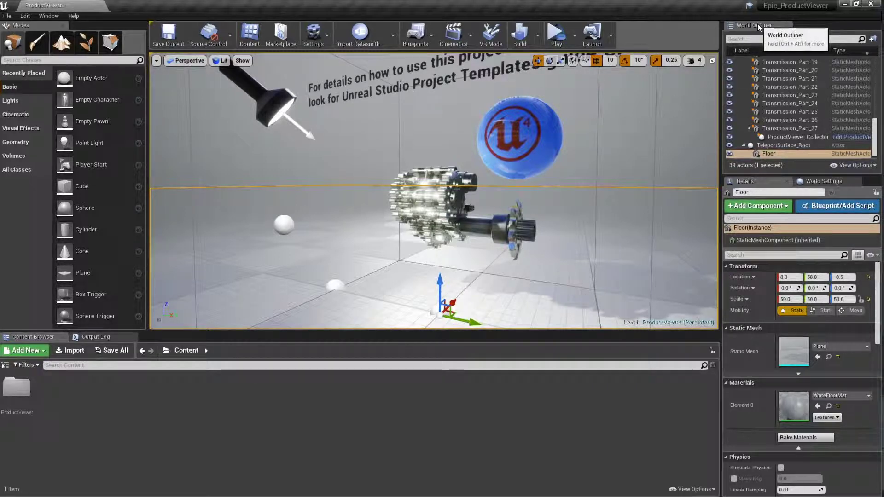
left_click(792, 137)
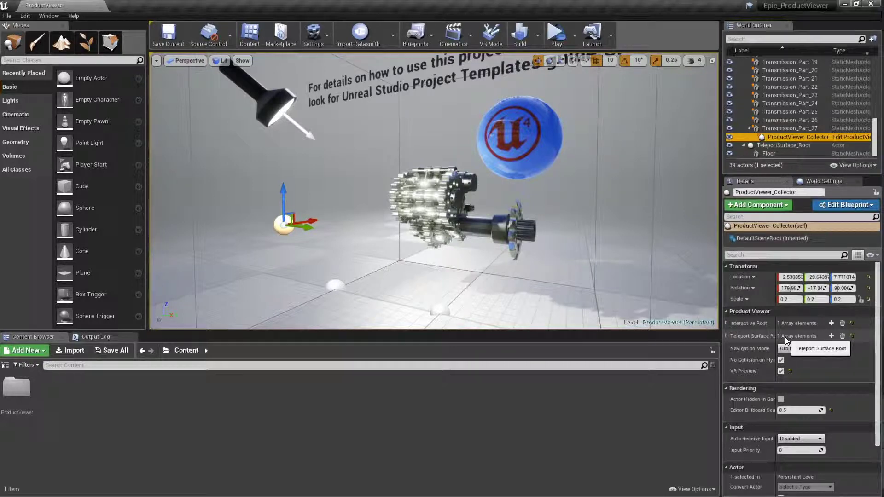
left_click(726, 336)
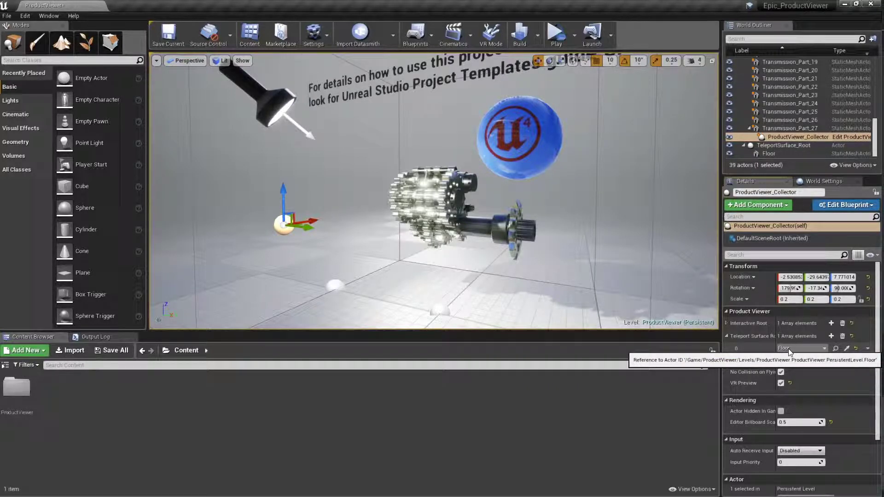
left_click(835, 349)
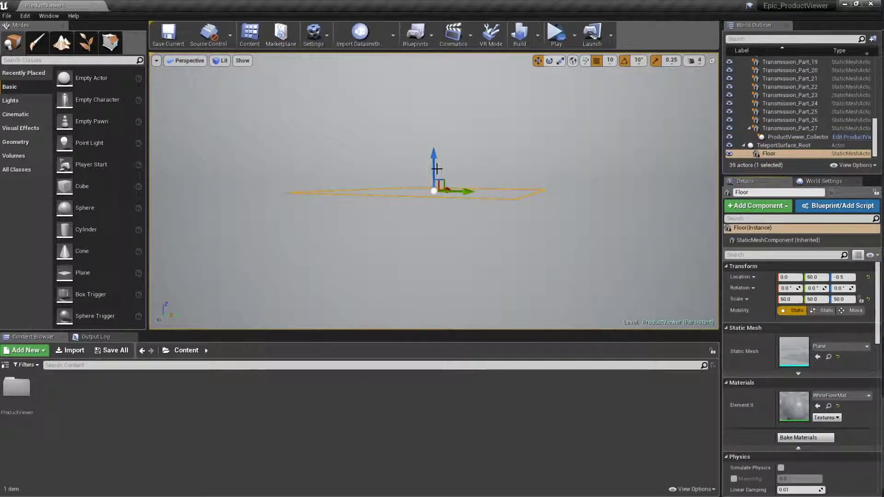
left_click_drag(434, 170, 436, 204, "alt")
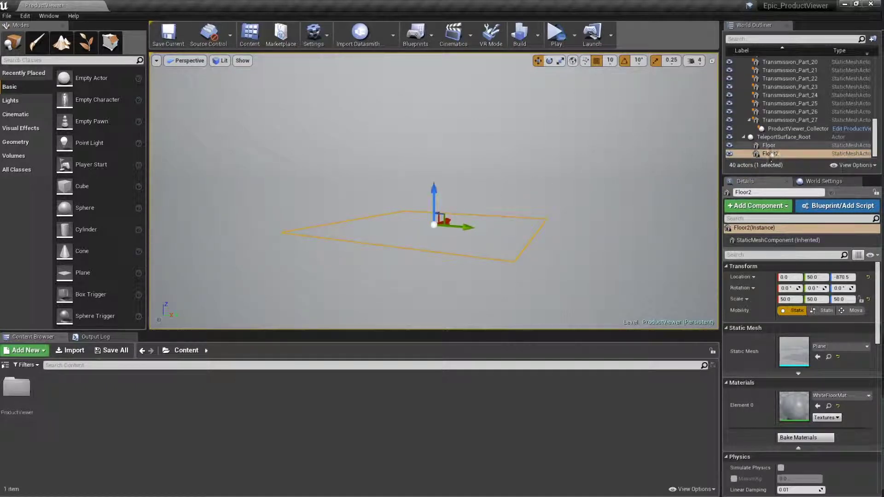
Add a second Teleport Surface Root element to ProductViewer_Collector and assign Floor2 to it
left_click(790, 129)
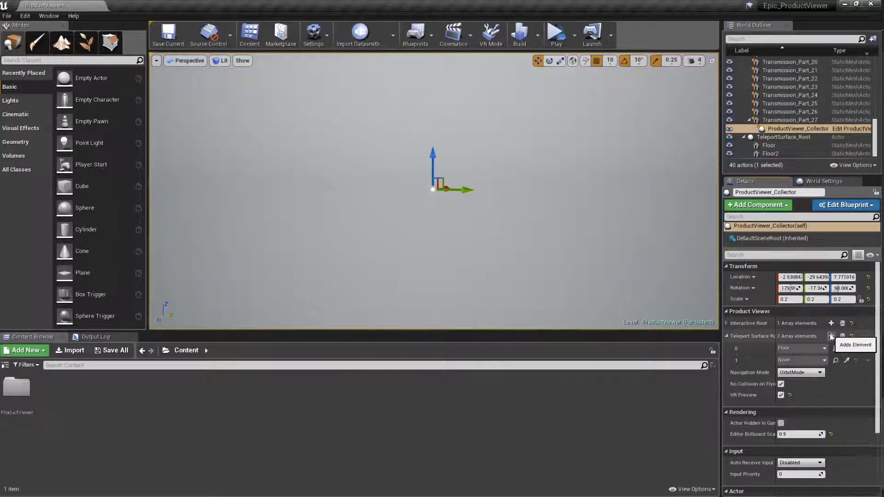
left_click(831, 336)
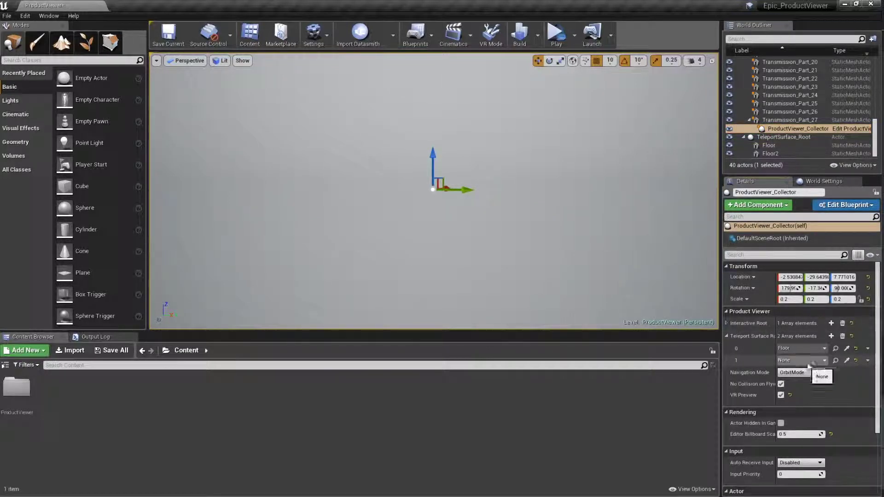
left_click(847, 361)
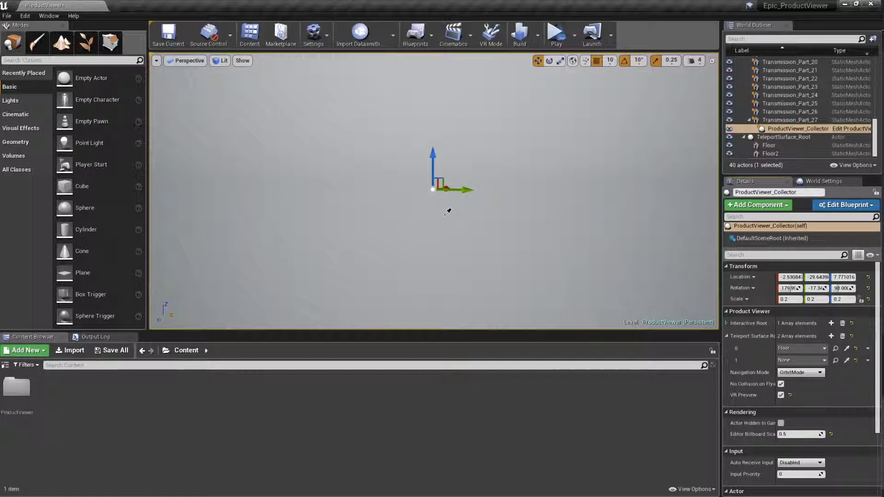
left_click(824, 360)
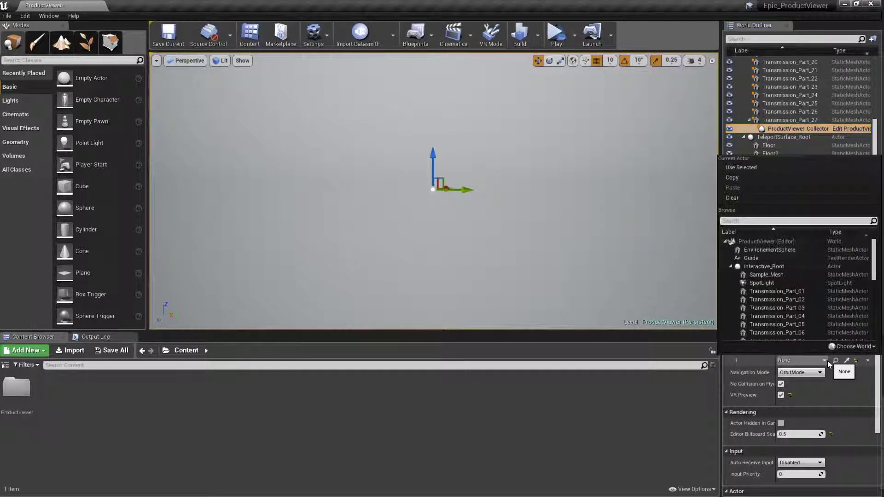
scroll(868, 326, "down", 10)
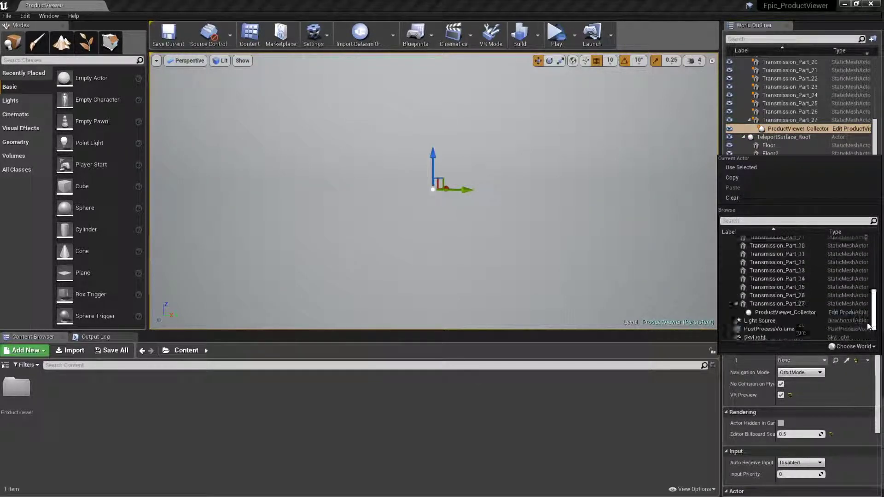
scroll(868, 326, "down", 3)
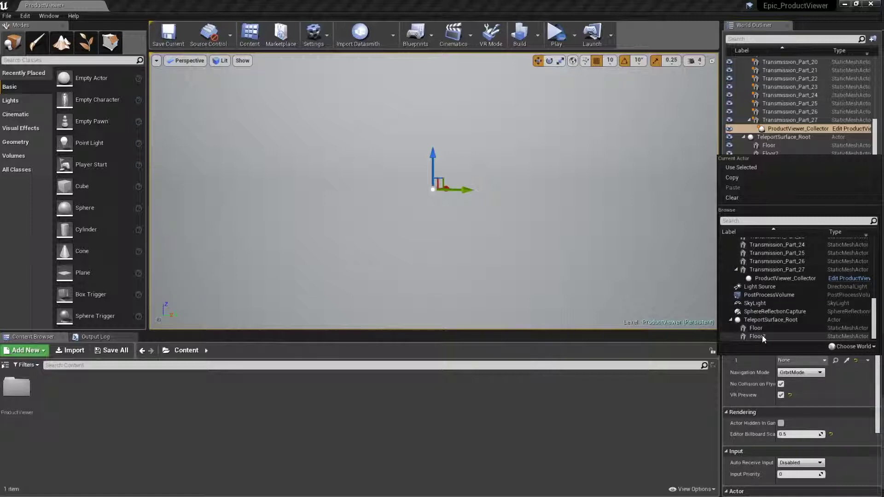
left_click(761, 336)
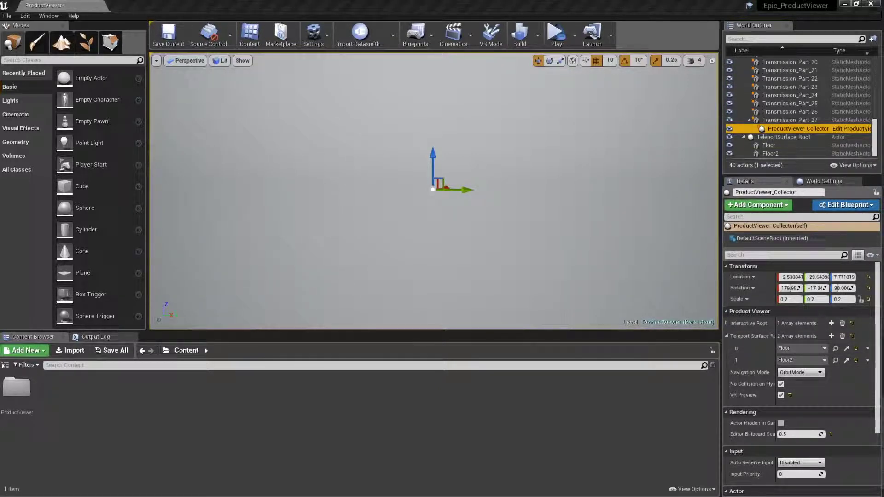
Delete the Floor2 element from the collector's Teleport Surface Root and turn off VR Preview
left_click(868, 361)
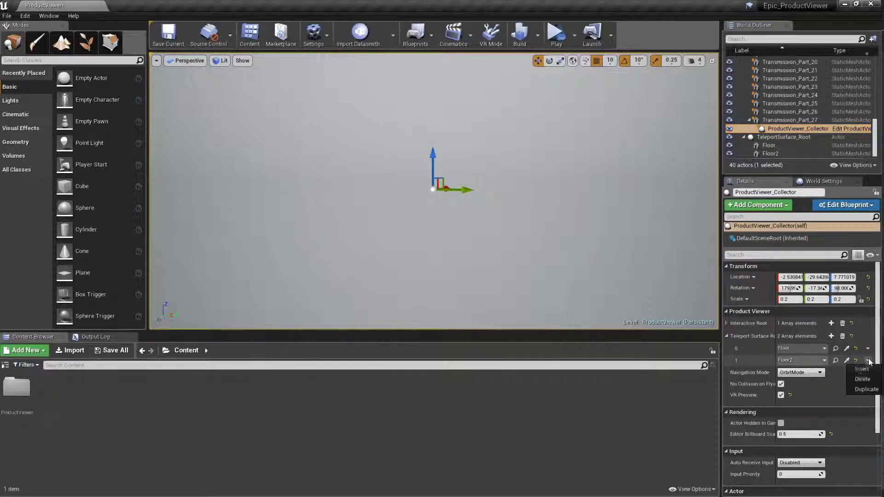
left_click(862, 379)
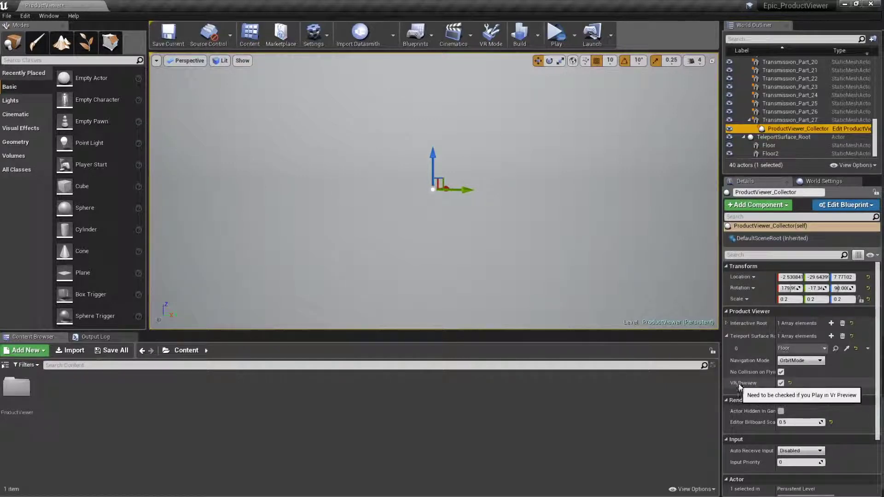
left_click(780, 384)
left_click(780, 383)
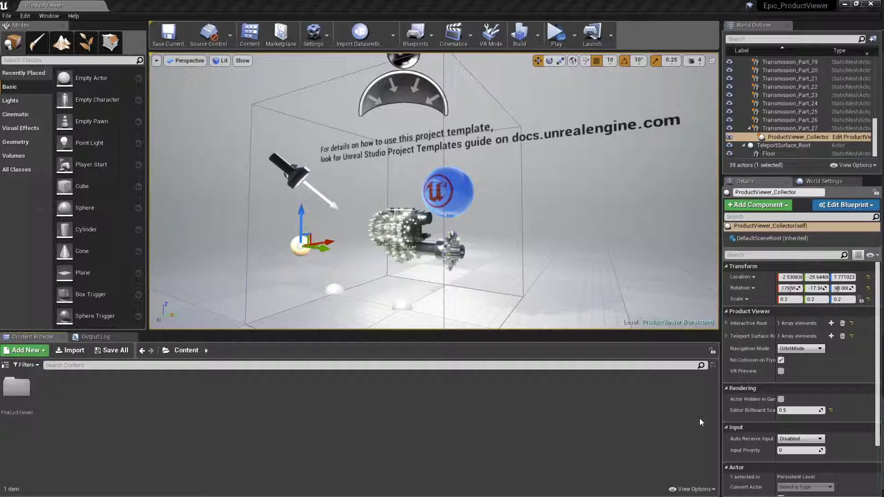
Import storage_tank.udatasmith with Datasmith into the DatasmithImport content folder
left_click(363, 38)
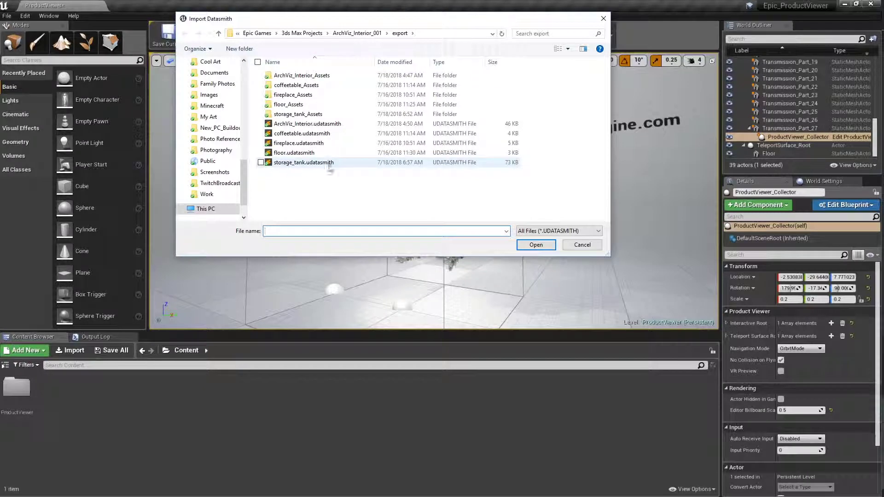
left_click(325, 162)
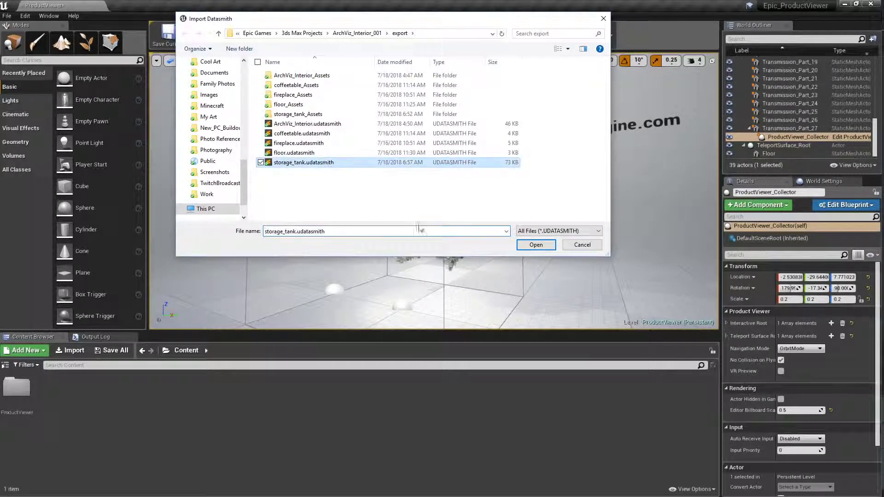
left_click(536, 246)
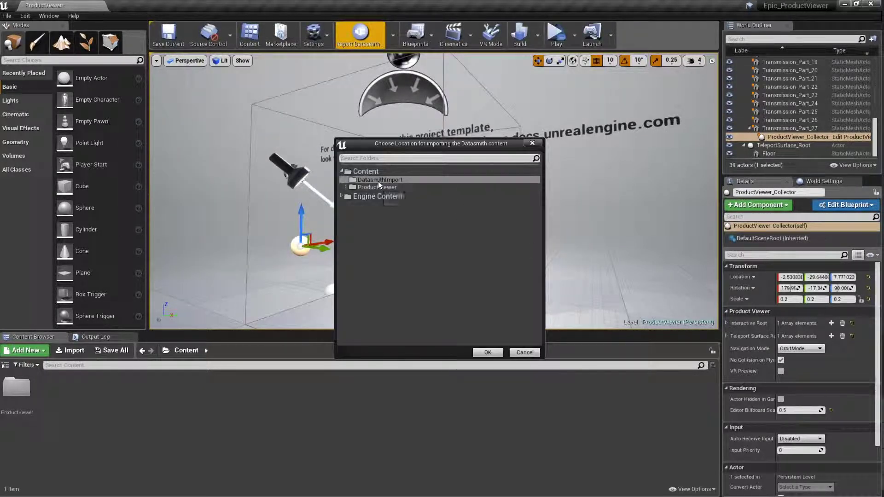
left_click(378, 180)
left_click(491, 355)
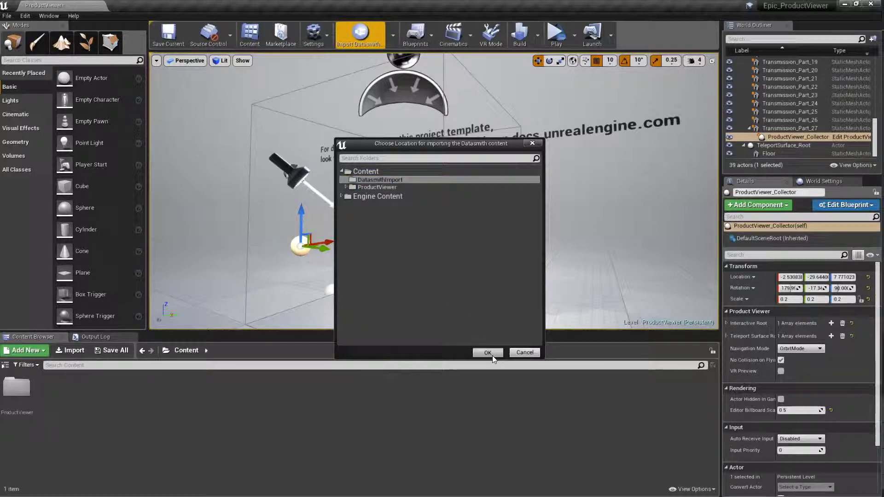
left_click(503, 335)
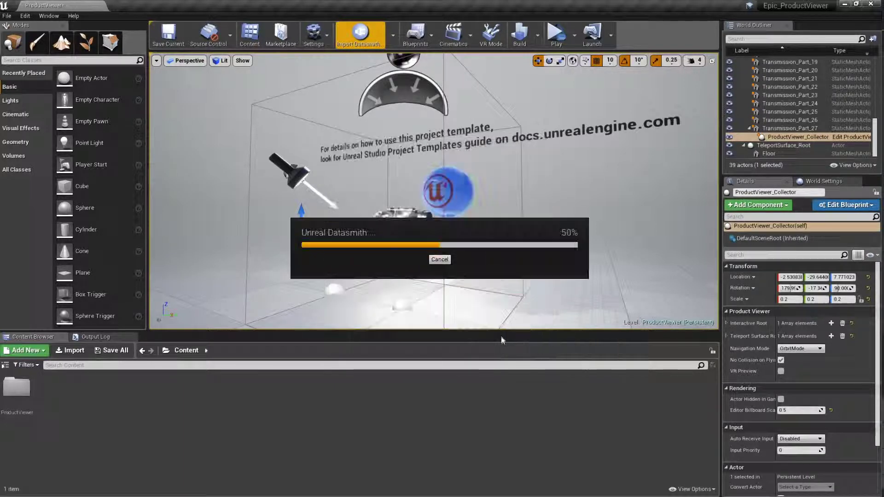
Select the imported storage_tank actor and move it clear of the transmission display to X 460, Y -370
right_click_drag(434, 192, 400, 216)
key("w")
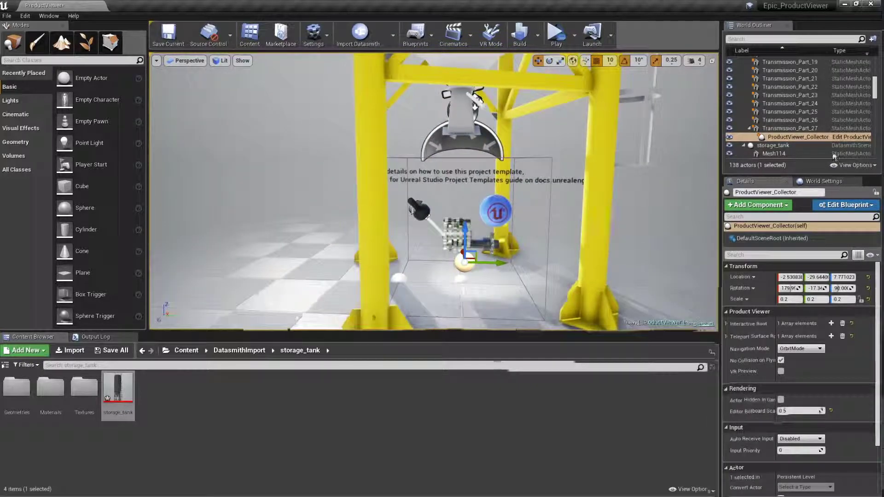
scroll(876, 91, "down", 3)
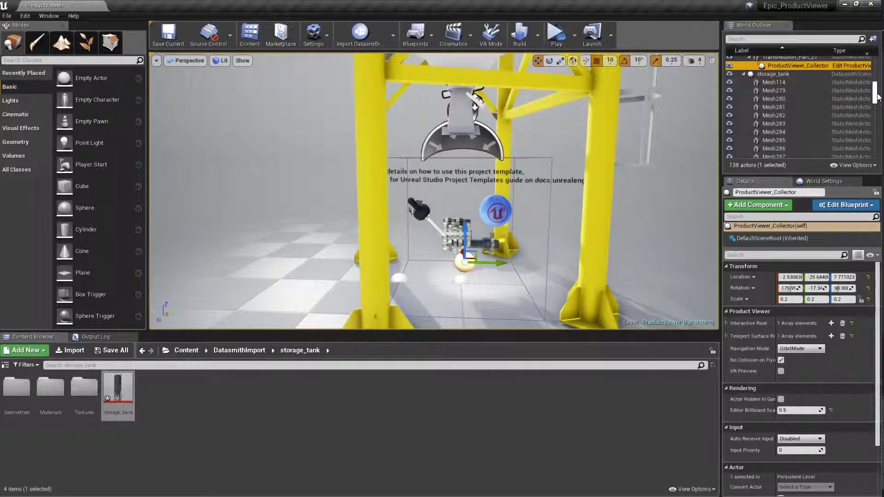
left_click(772, 73)
left_click_drag(485, 282, 315, 216)
right_click_drag(671, 231, 672, 227)
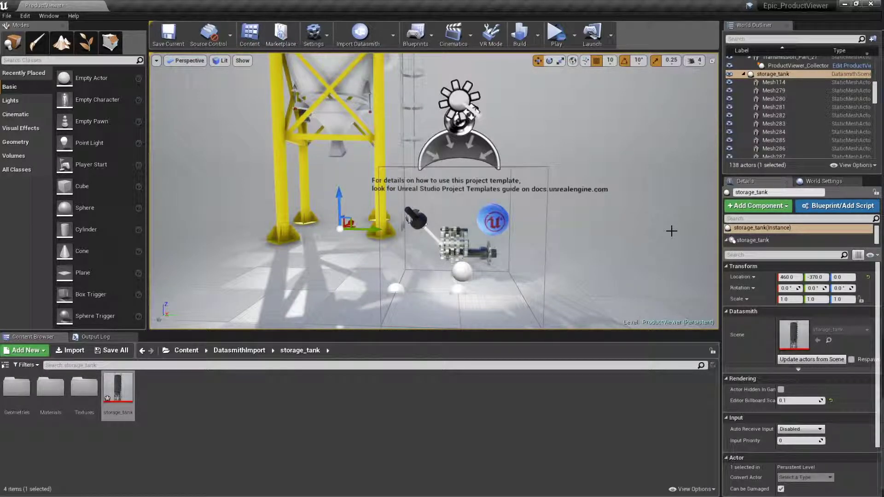
Add a second Interactive Root element to ProductViewer_Collector and assign storage_tank to it
left_click(805, 66)
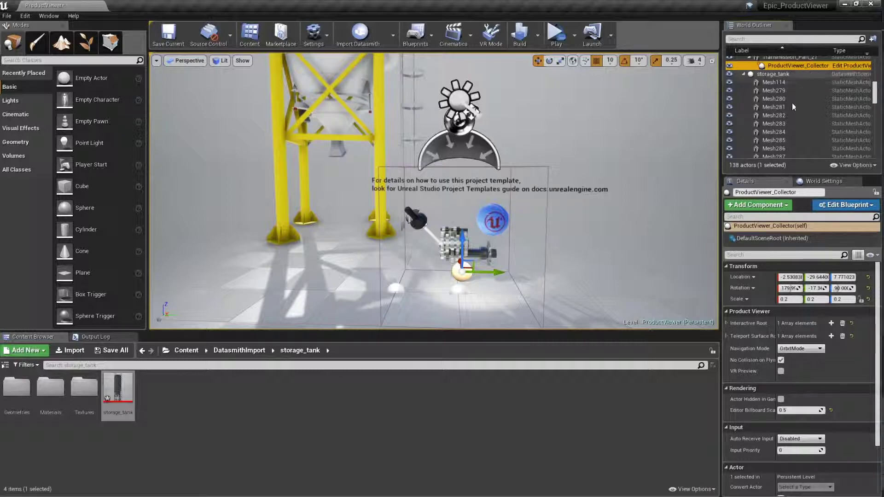
left_click(725, 323)
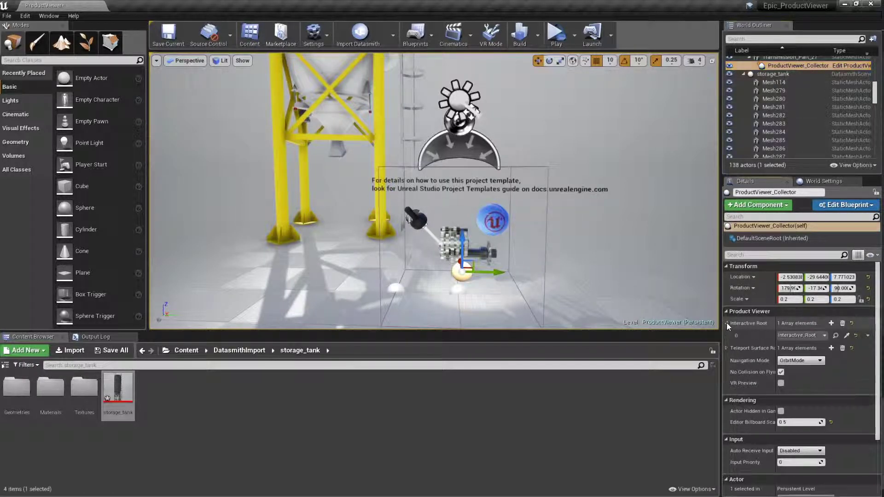
left_click(831, 323)
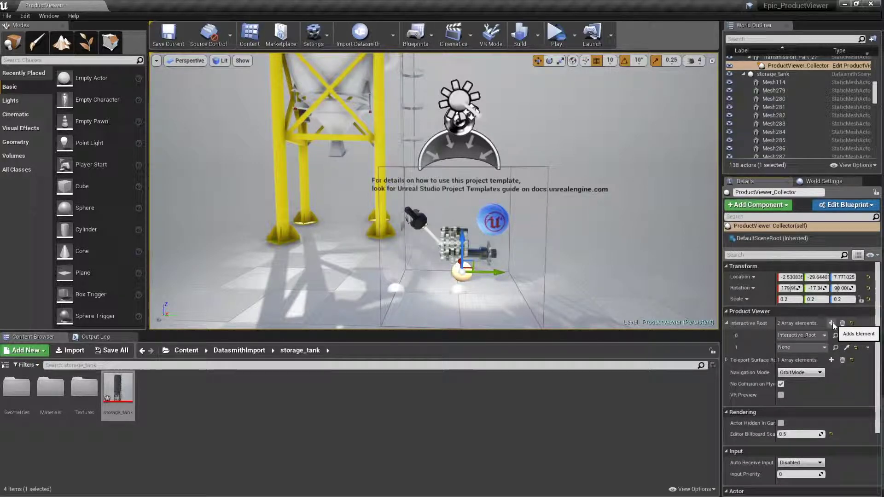
left_click(804, 350)
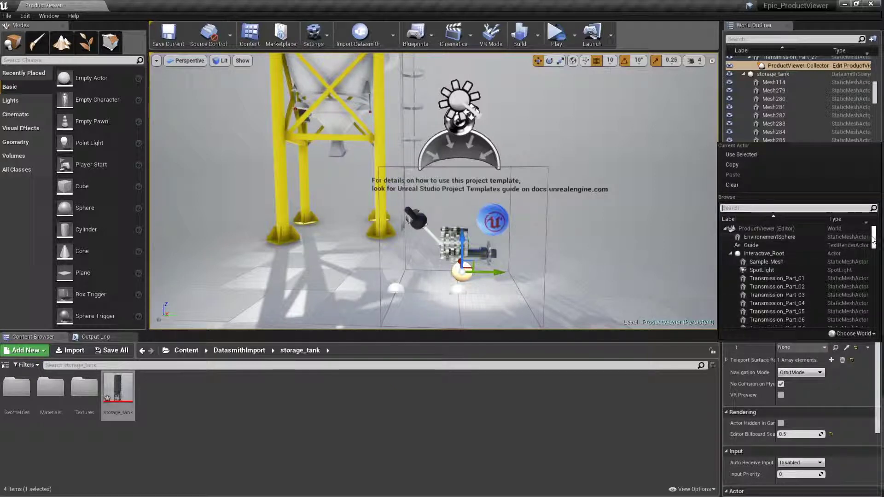
left_click_drag(873, 242, 873, 263)
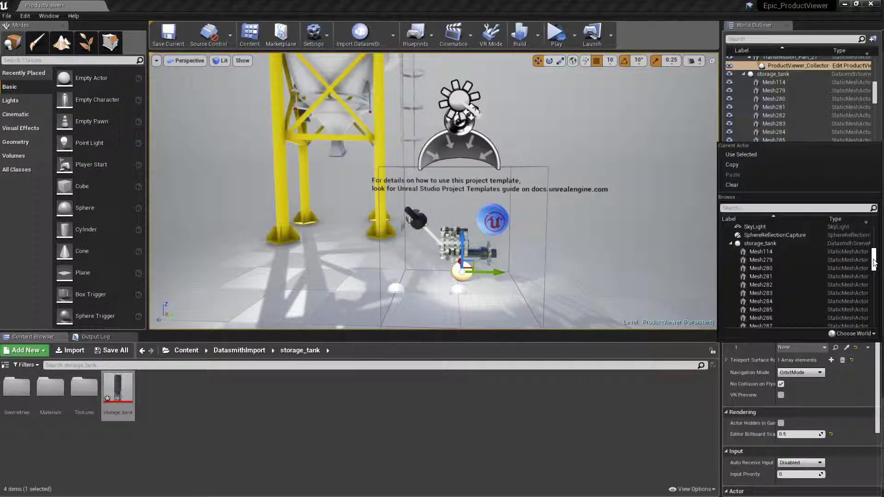
left_click(771, 245)
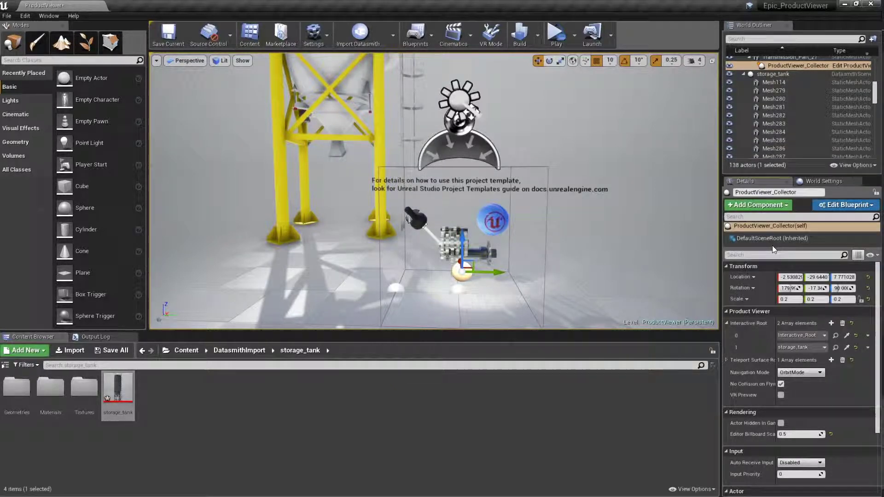
Play the level in Desktop mode, focus on and orbit around the storage tank, and stop playing
left_click(574, 35)
left_click(594, 61)
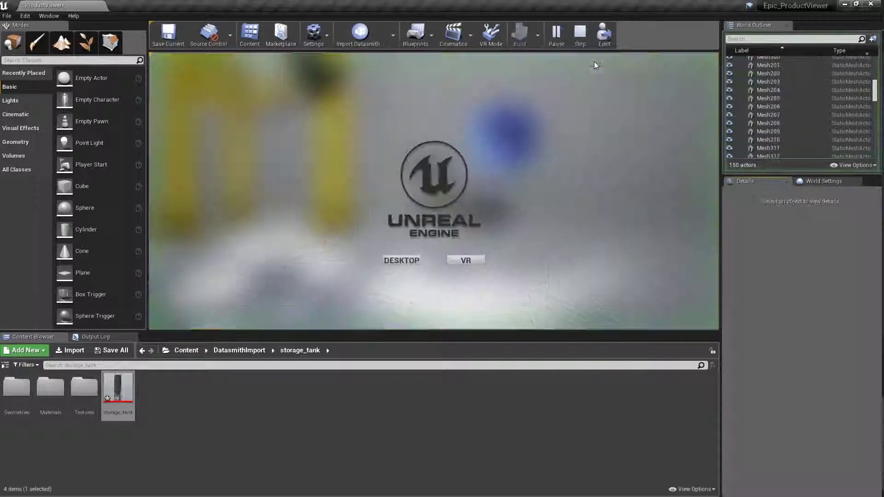
left_click(407, 260)
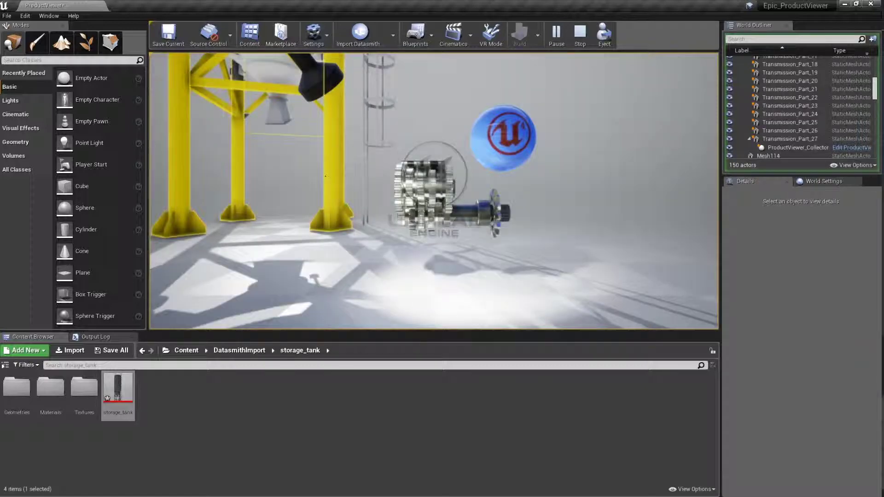
double_click(335, 145)
scroll(363, 181, "down", 10)
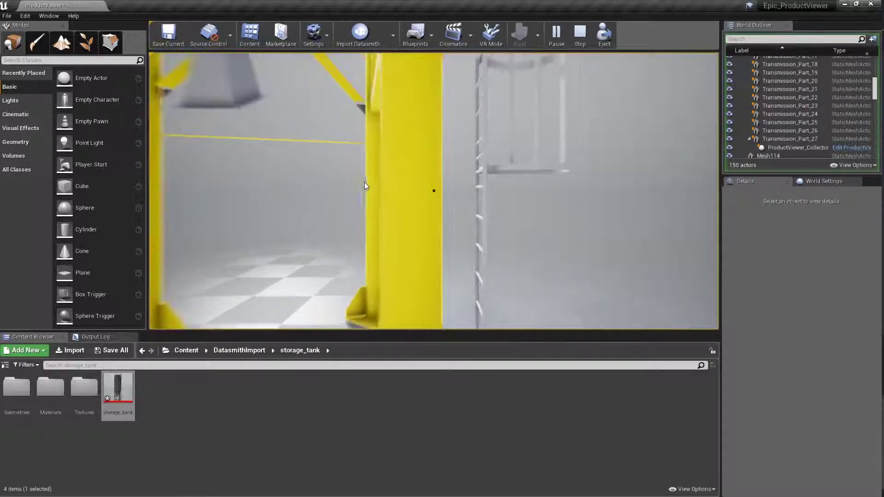
left_click_drag(305, 176, 525, 201)
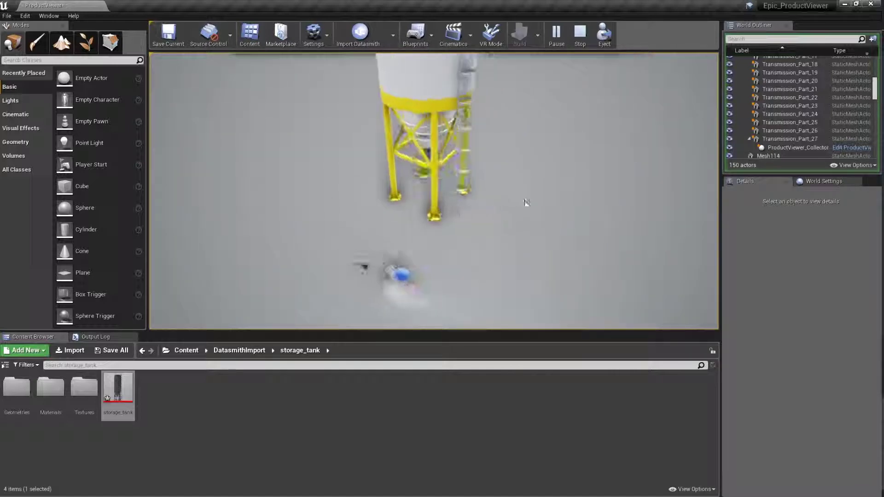
double_click(422, 81)
left_click_drag(479, 168, 571, 236)
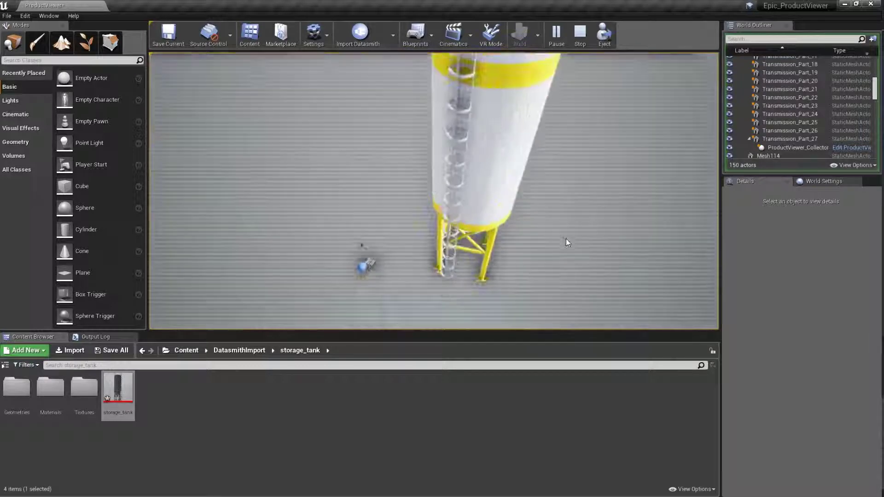
key("Escape")
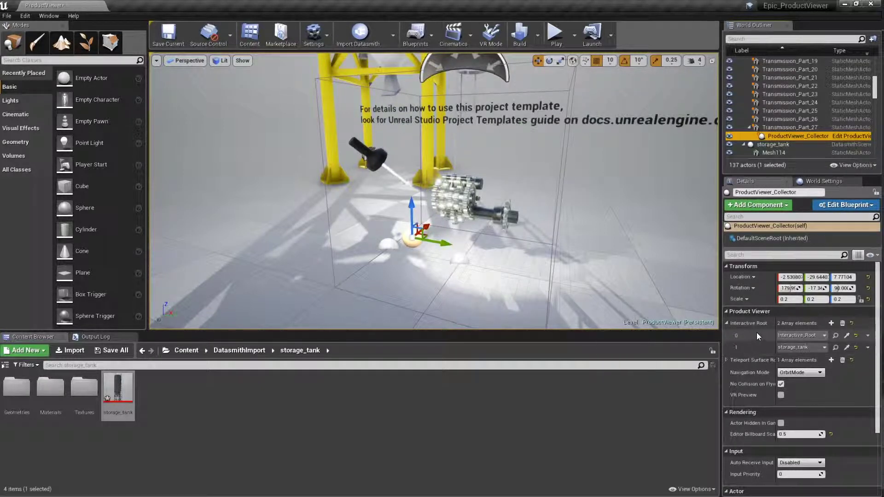
Remove the Interactive_Root element from the collector's Interactive Root array and delete Transmission_Part_01 through Transmission_Part_26 from the level
left_click(867, 335)
left_click(867, 355)
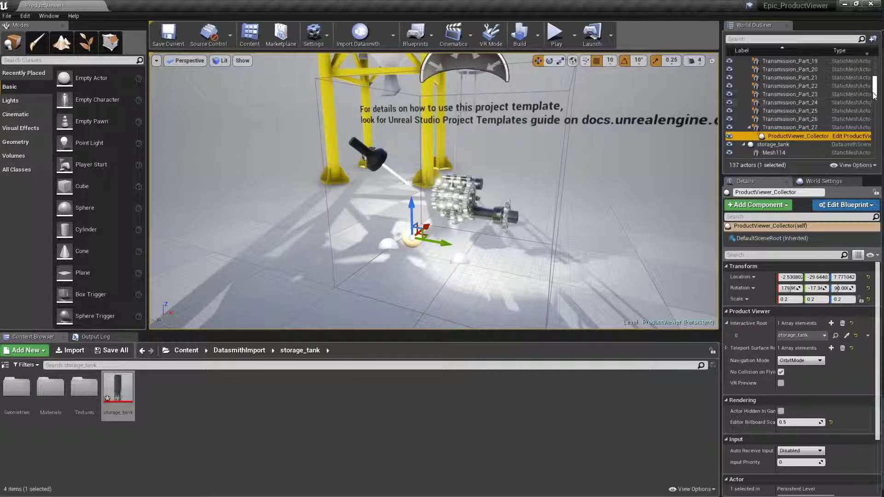
left_click_drag(877, 94, 877, 80)
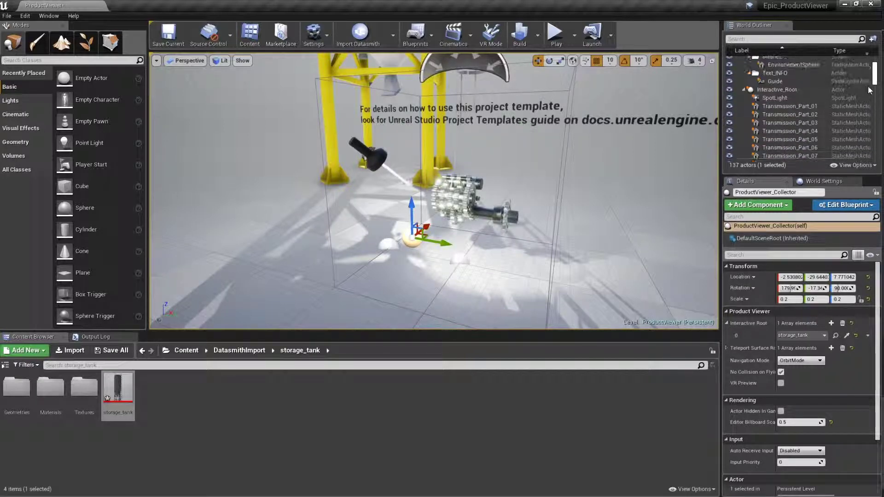
left_click(788, 107)
scroll(873, 85, "down", 9)
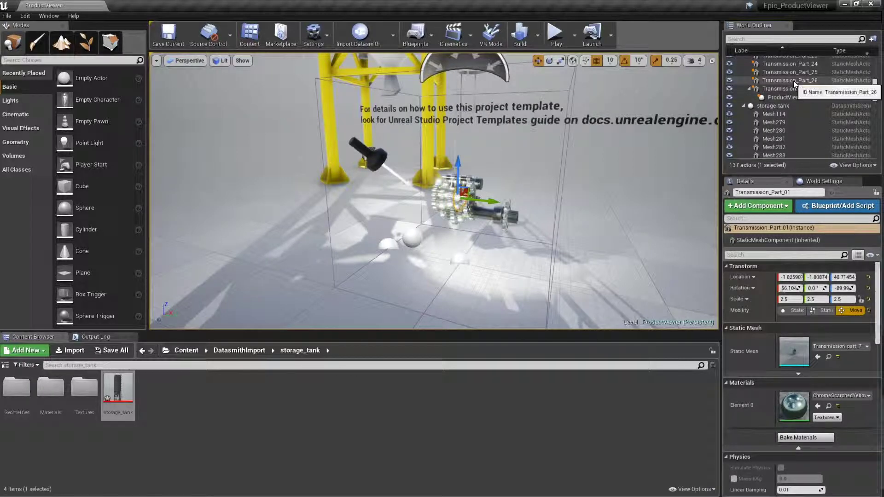
left_click(786, 88, "shift")
key("Delete")
scroll(786, 87, "up", 5)
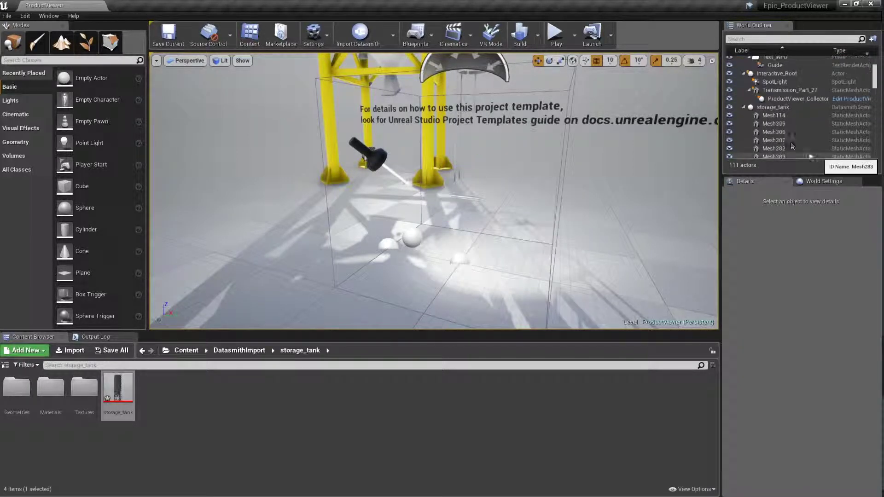
Move the storage_tank actor to the middle of the scene, at about X 80
left_click(766, 107)
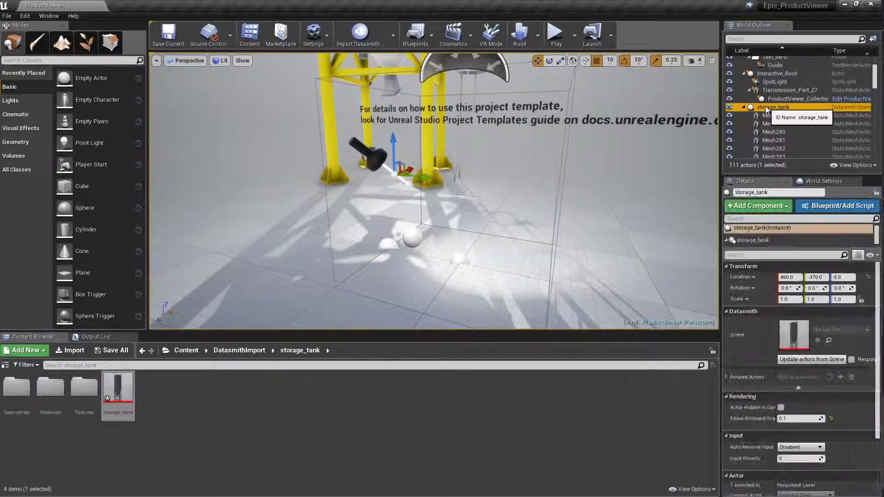
scroll(348, 231, "up", 1)
mouse_move(348, 231)
right_mouse_down()
mouse_move(373, 231)
mouse_move(354, 217)
right_mouse_up()
left_click_drag(418, 157, 458, 270)
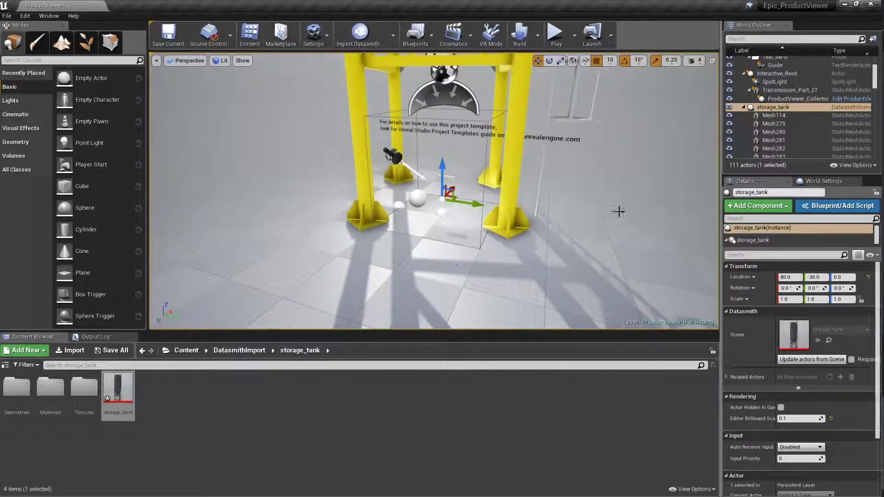
Unparent SpotLight and ProductViewer_Collector from the old hierarchy, and delete Interactive_Root and Transmission_Part_27
left_click_drag(774, 81, 776, 109)
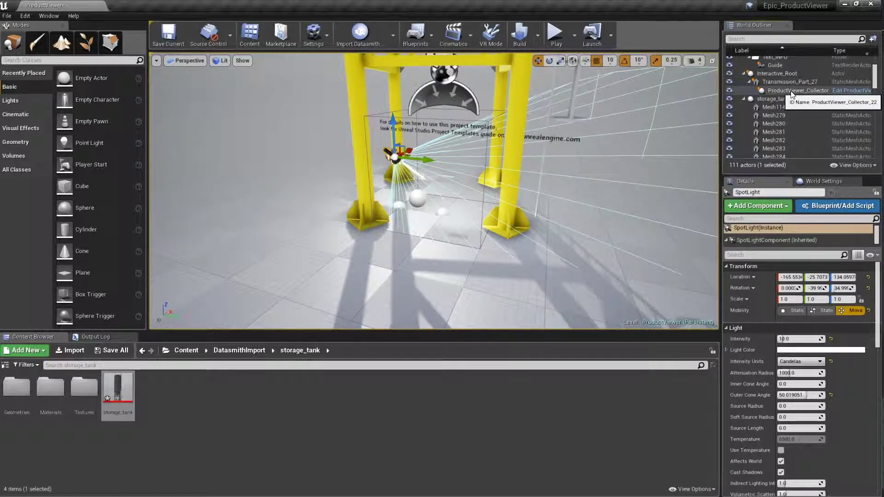
left_click(784, 90)
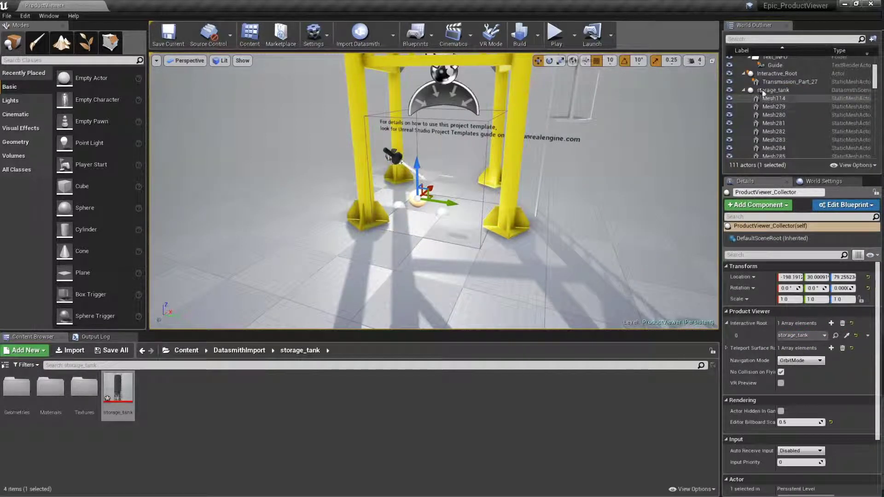
left_click(778, 74)
left_click(776, 81, "ctrl")
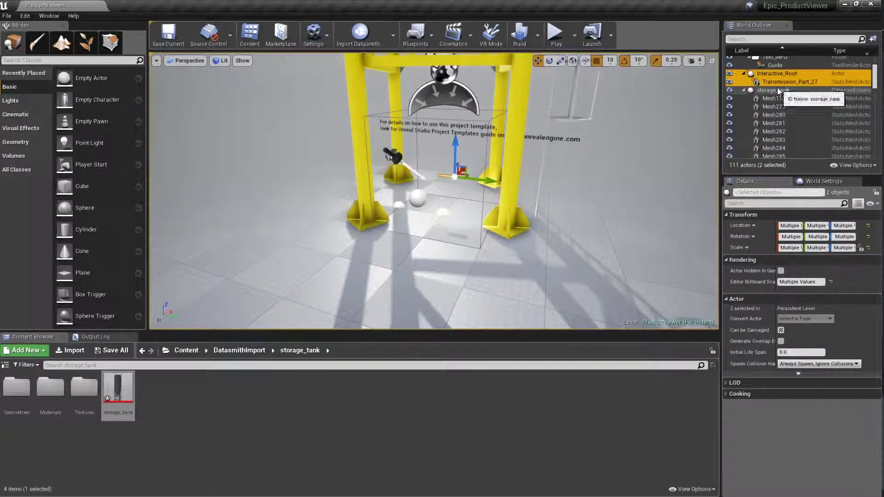
key("Delete")
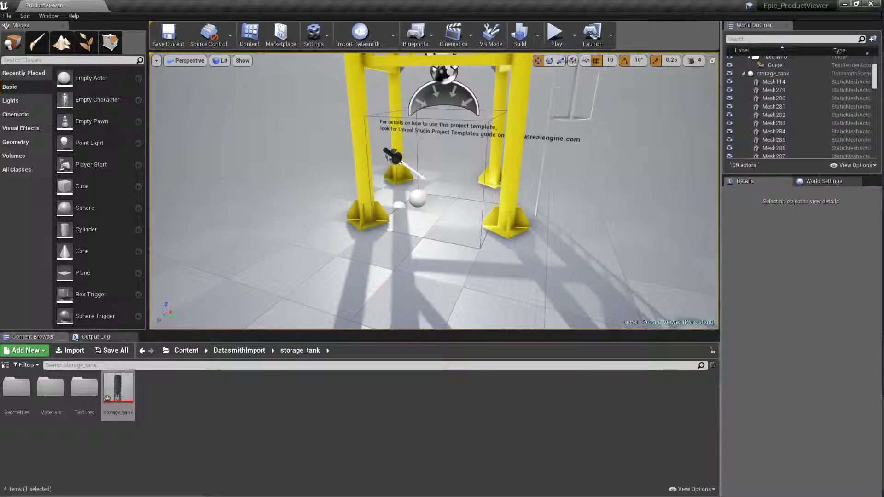
Move the SpotLight outward and up from the tank to about X -345, Y -205, Z 224
left_click(396, 158)
left_click_drag(406, 159, 217, 161)
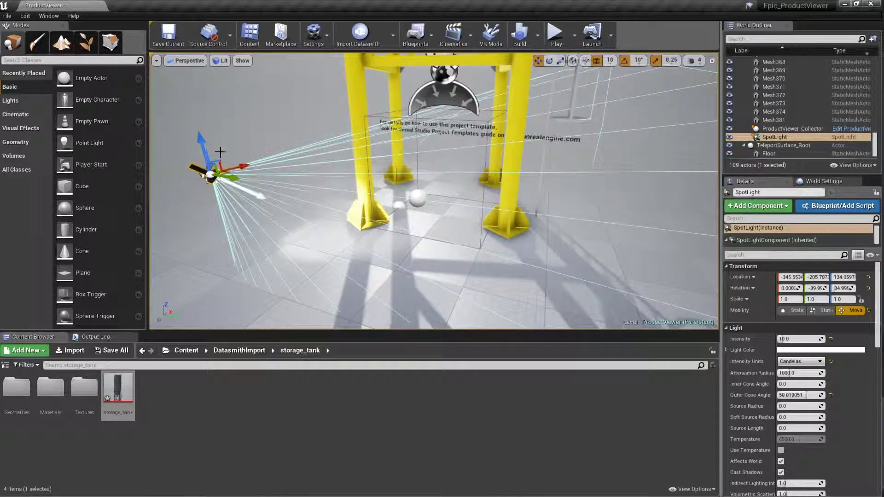
left_click_drag(191, 134, 188, 74)
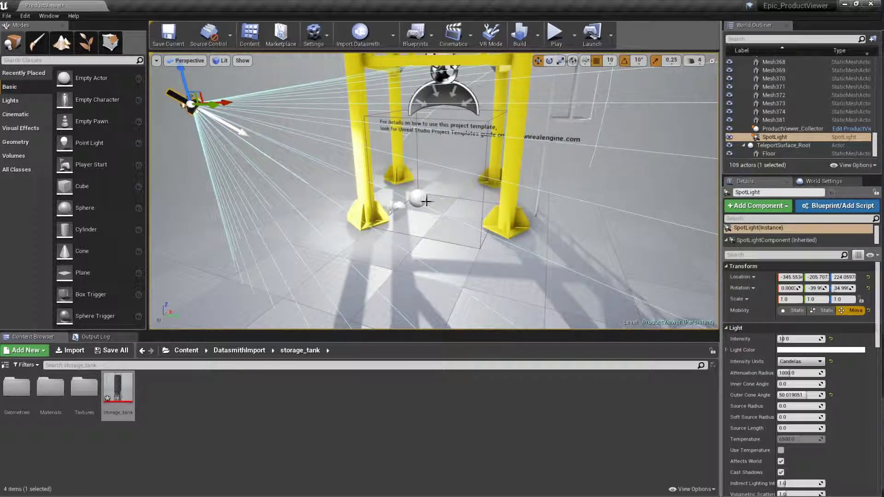
Move ProductViewer_Collector away from the storage tank to about X -658
left_click(415, 193)
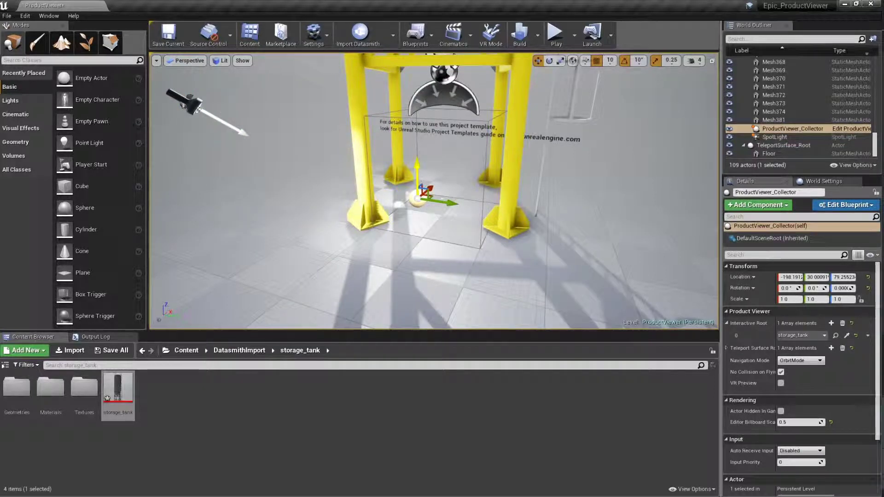
left_click_drag(419, 188, 265, 314)
right_click_drag(396, 249, 410, 232)
left_click_drag(431, 214, 327, 267)
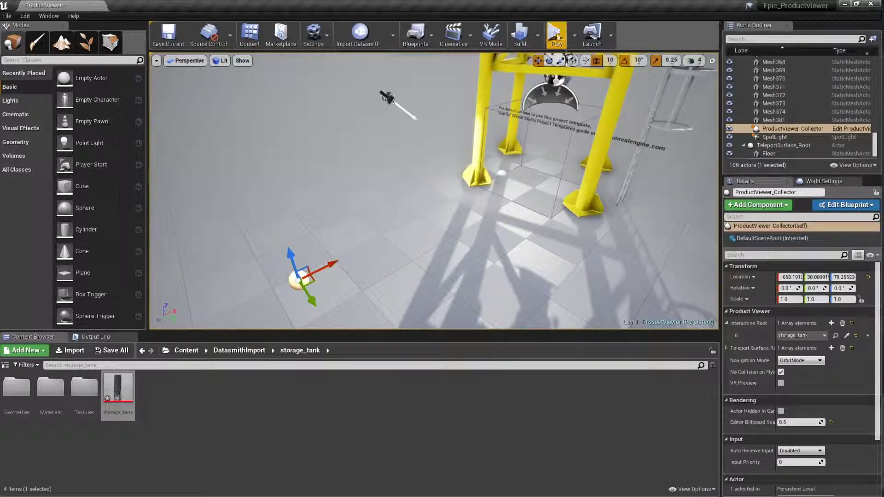
Play the level in desktop mode, orbit and zoom around the storage tank to check navigation, and end the session
left_click(558, 35)
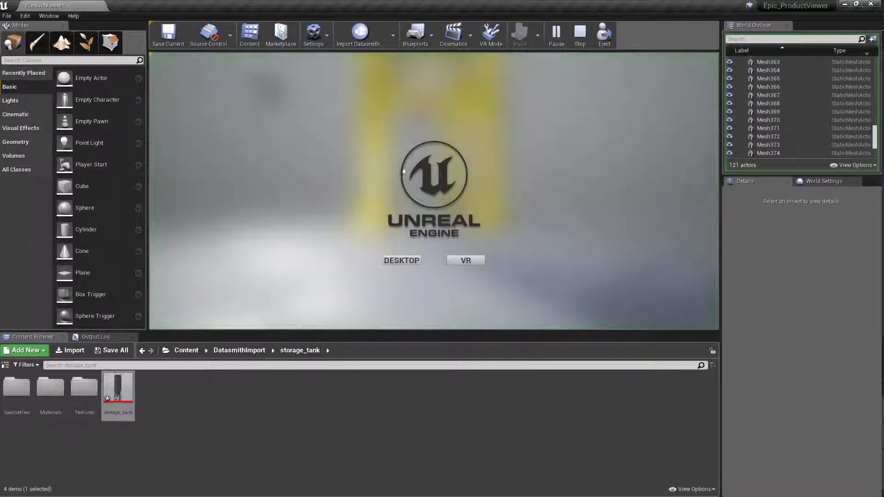
left_click(409, 261)
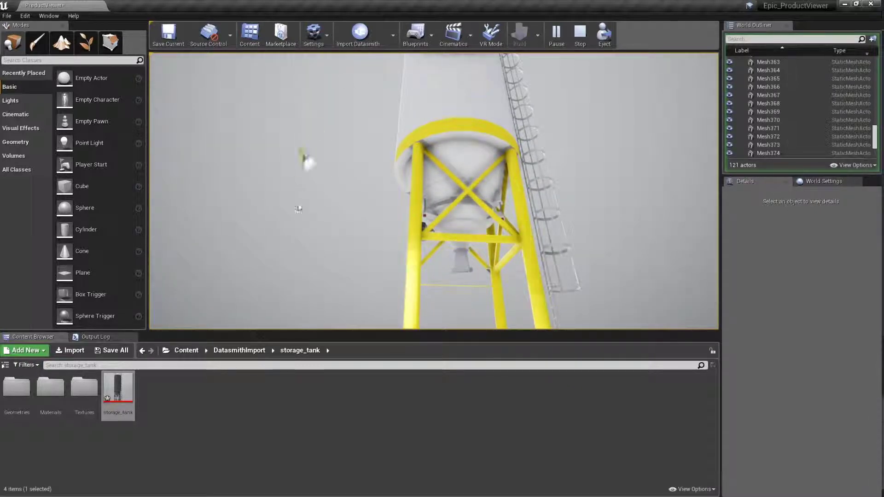
double_click(443, 123)
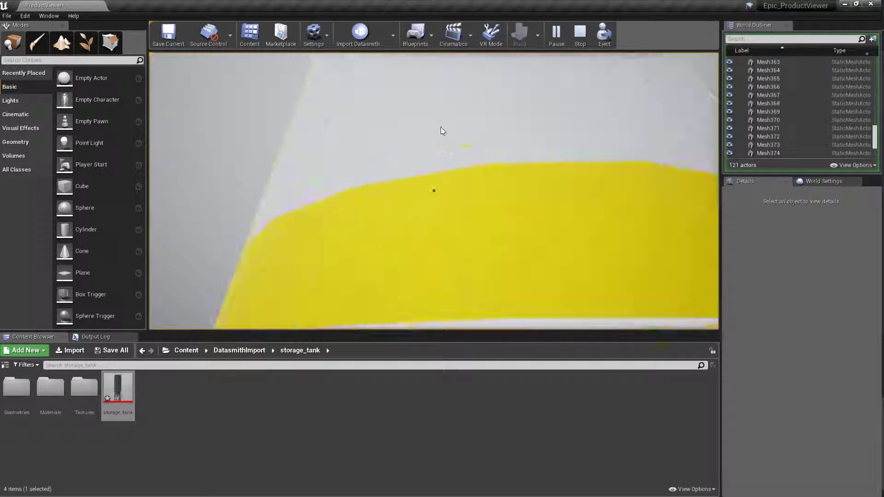
scroll(470, 201, "down", 5)
mouse_move(471, 201)
left_mouse_down()
mouse_move(471, 228)
mouse_move(465, 211)
left_mouse_up()
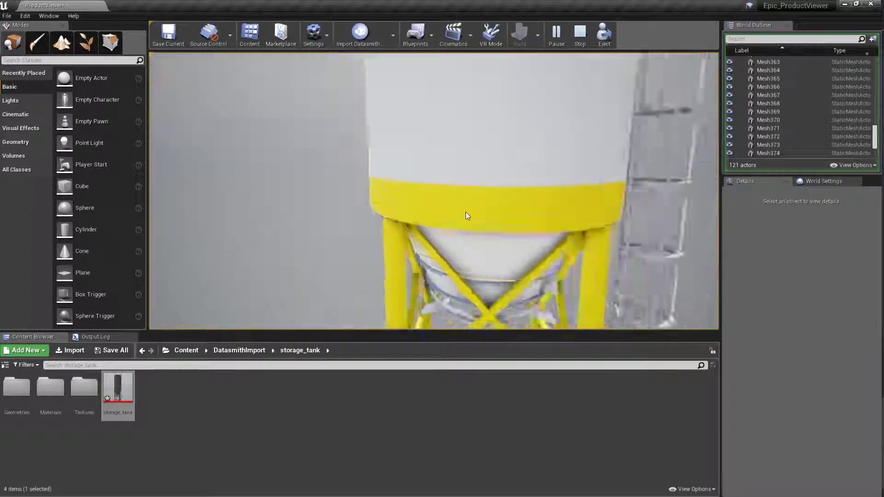
scroll(465, 211, "down", 6)
left_click_drag(554, 199, 306, 203)
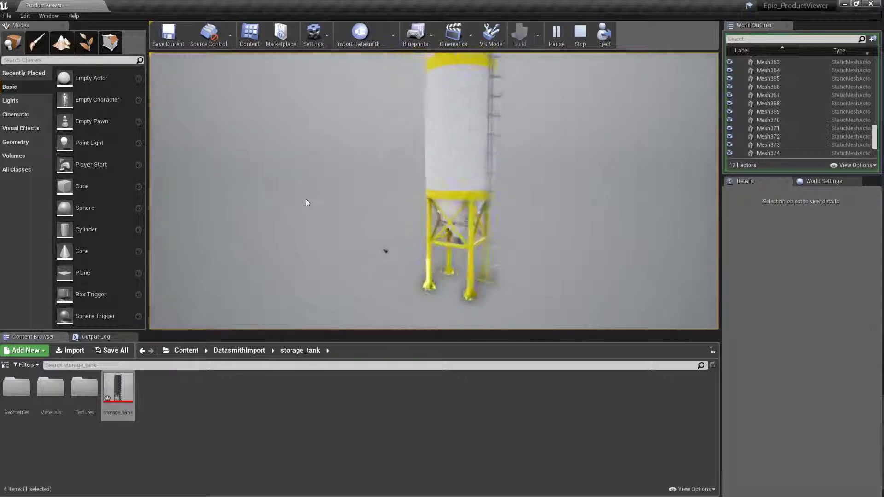
key("Escape")
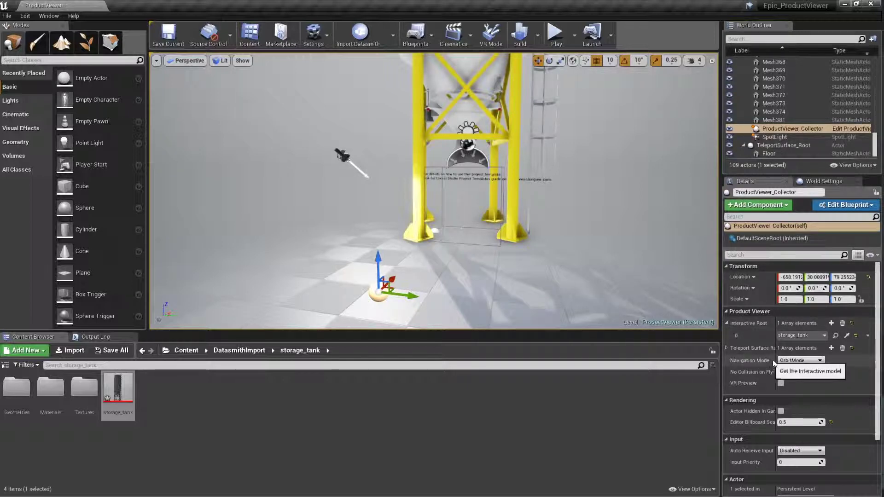
Set the collector's Navigation Mode to FlyingMode and start playing the level in desktop mode
left_click(808, 362)
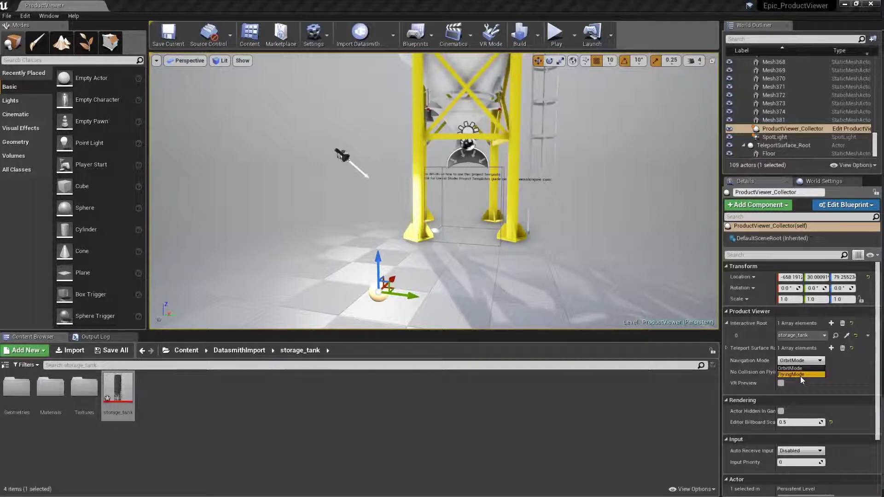
left_click(800, 375)
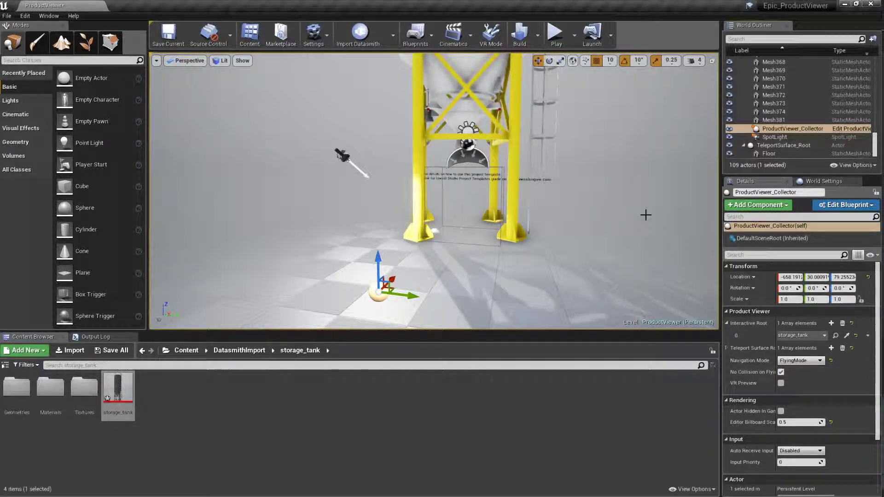
left_click(555, 35)
left_click(401, 261)
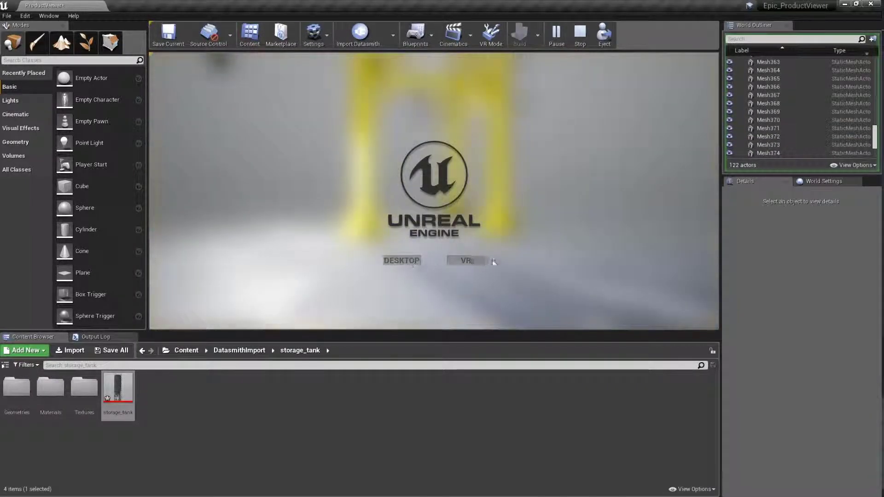
Fly around the storage tank in all directions to examine the flying navigation, and end the play session
right_click_drag(497, 239, 611, 230)
key("w")
key("s")
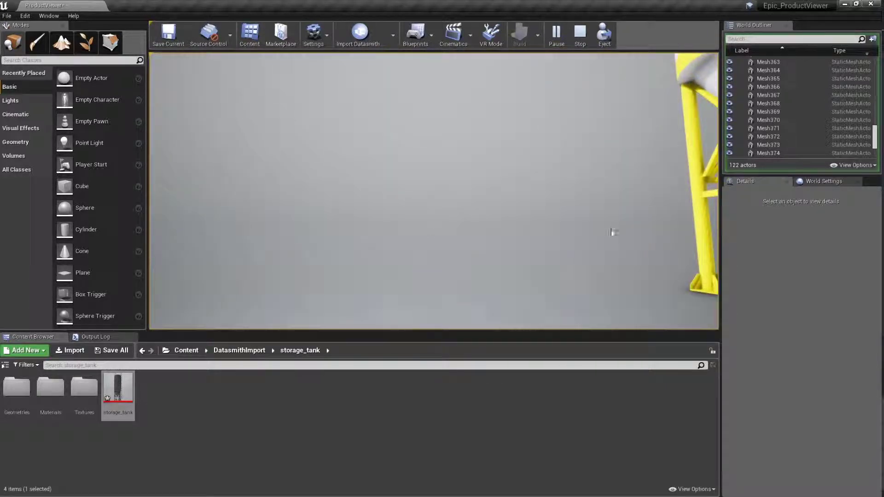
right_click_drag(399, 223, 694, 222)
key("w")
key("a")
right_click_drag(553, 232, 722, 215)
key("a")
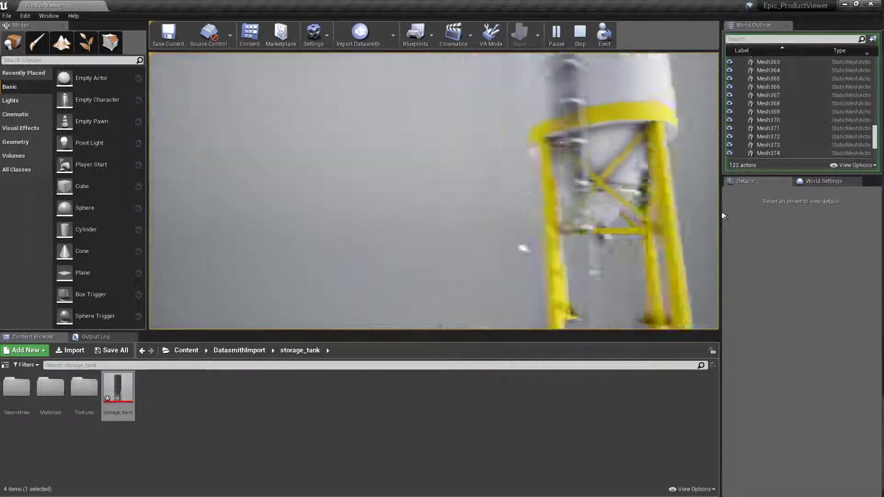
key("d")
right_click_drag(415, 216, 470, 233)
key("w")
key("a")
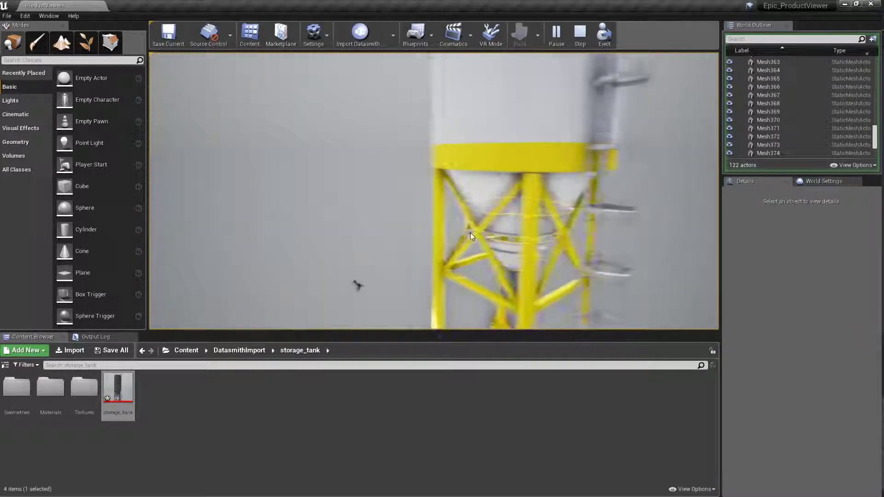
key("d")
key("a")
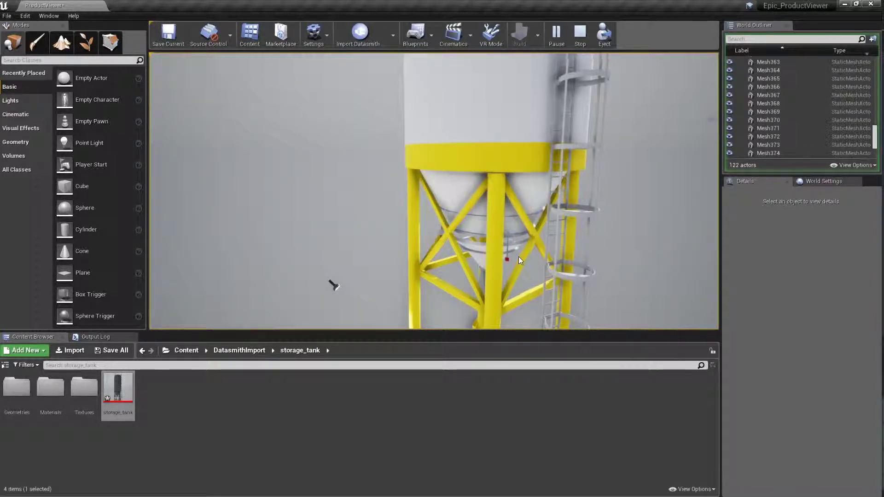
key("w")
key("s")
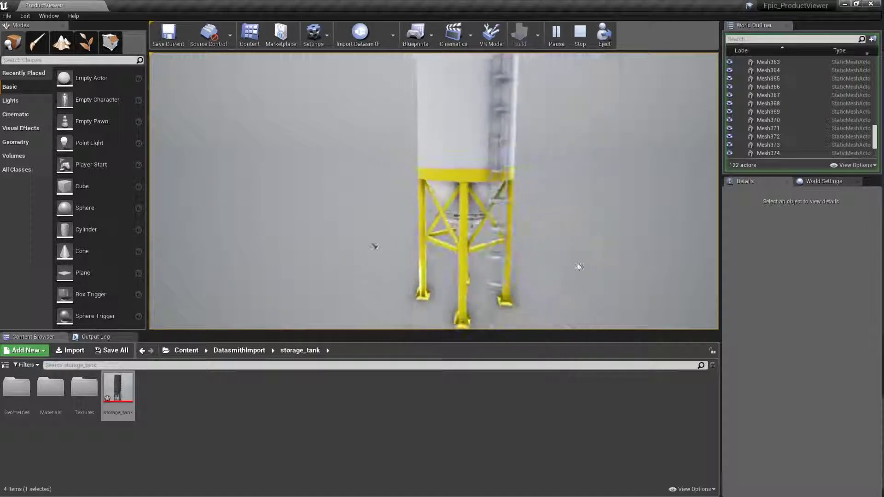
right_click_drag(580, 231, 602, 258)
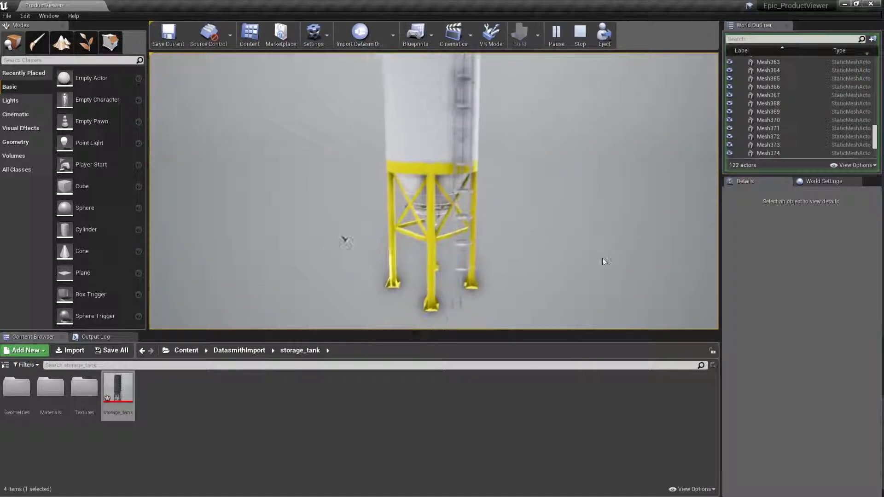
key("Escape")
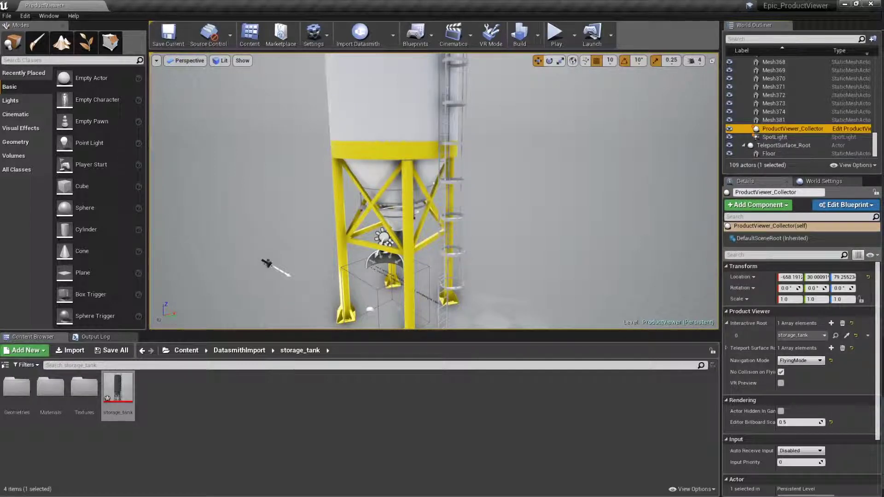
left_click(555, 33)
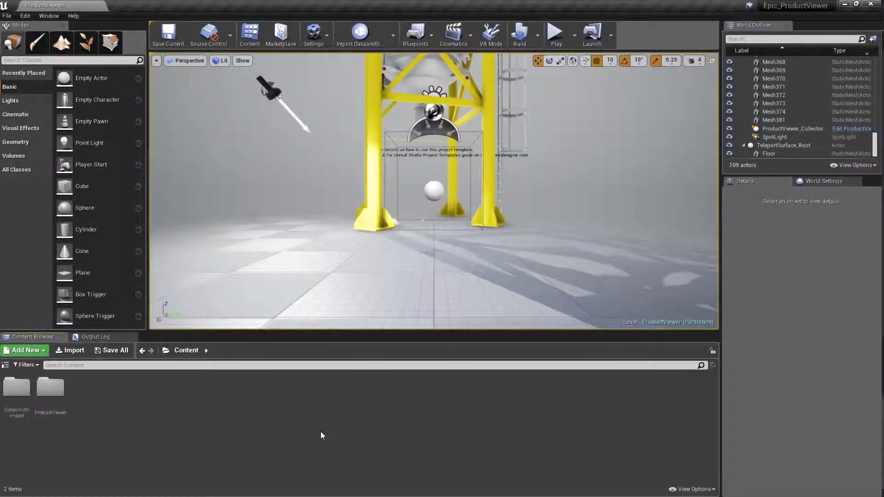
Import MyLogo.png into the Content folder and inspect the texture in its editor
left_click(70, 350)
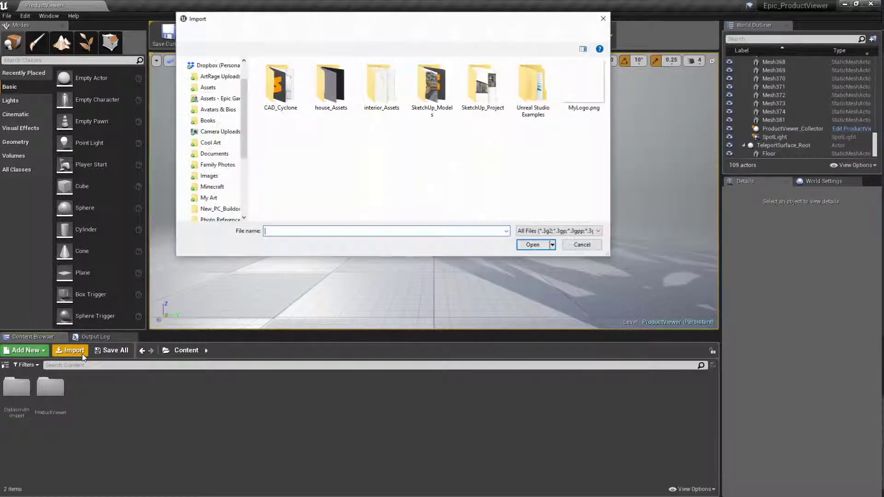
double_click(598, 81)
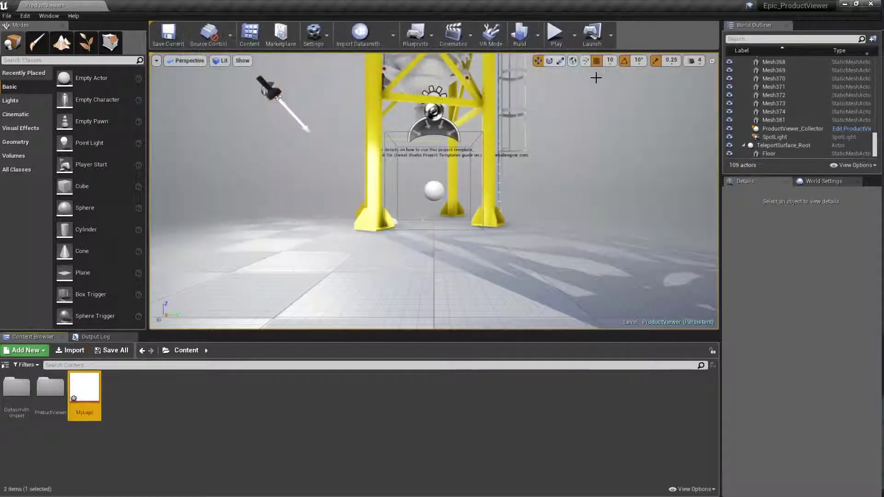
double_click(89, 390)
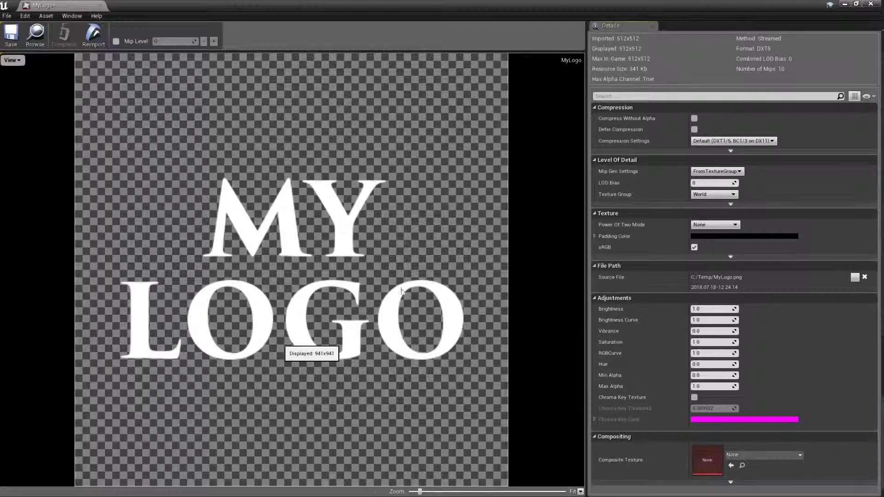
left_click(869, 4)
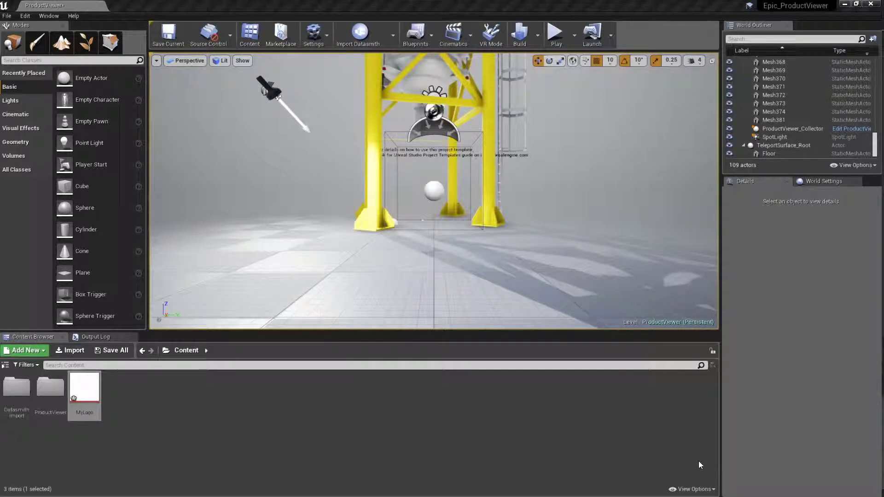
Open the PC_VR widget from ProductViewer/Blueprints/Widgets and delete its UE4_Logo image
double_click(53, 395)
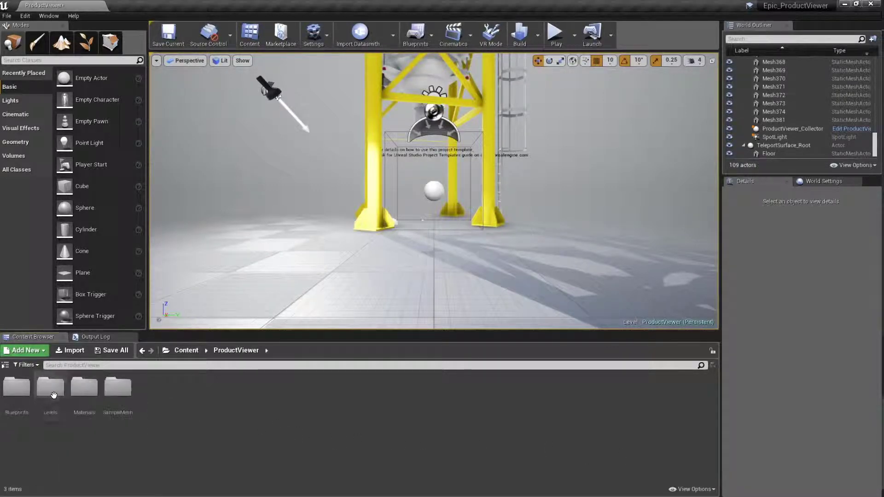
double_click(27, 391)
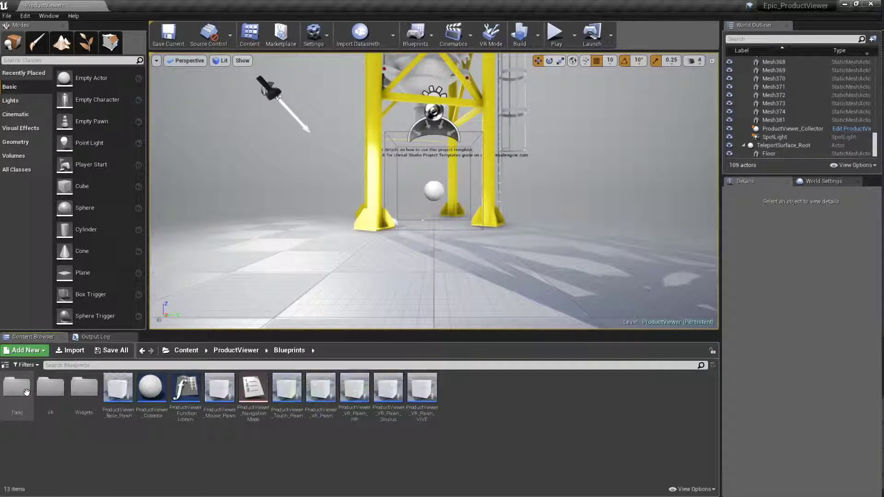
double_click(83, 389)
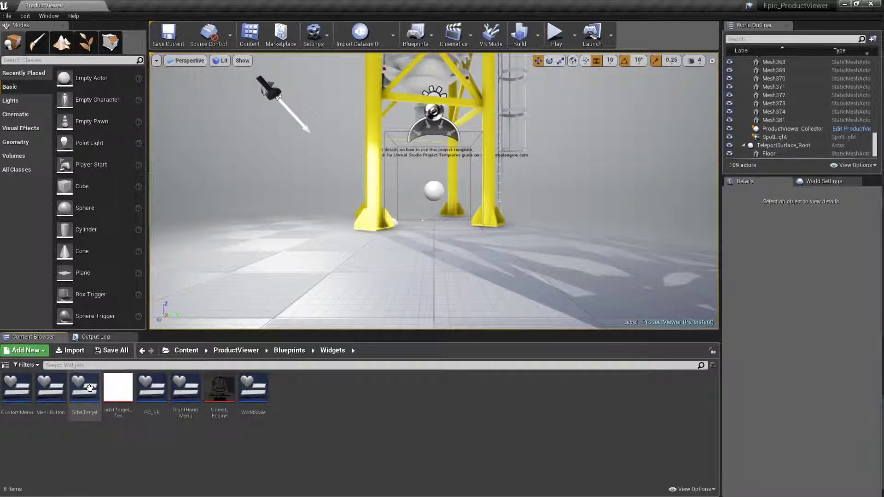
double_click(155, 394)
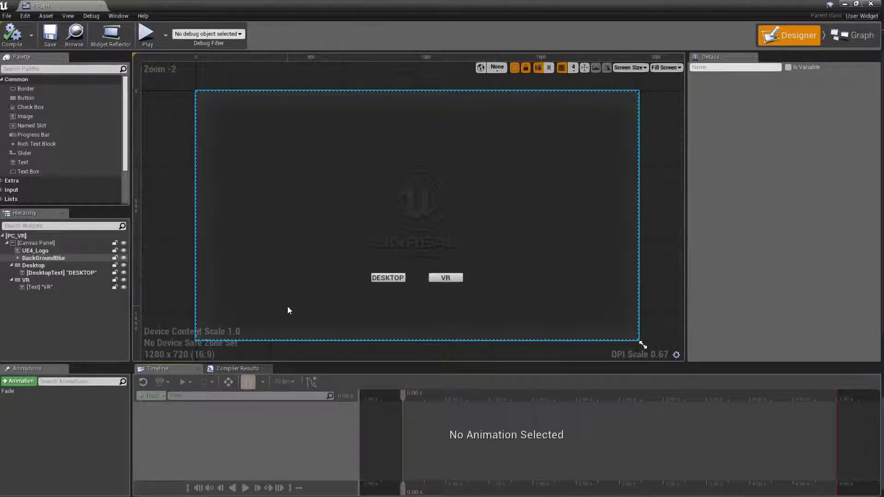
left_click(429, 204)
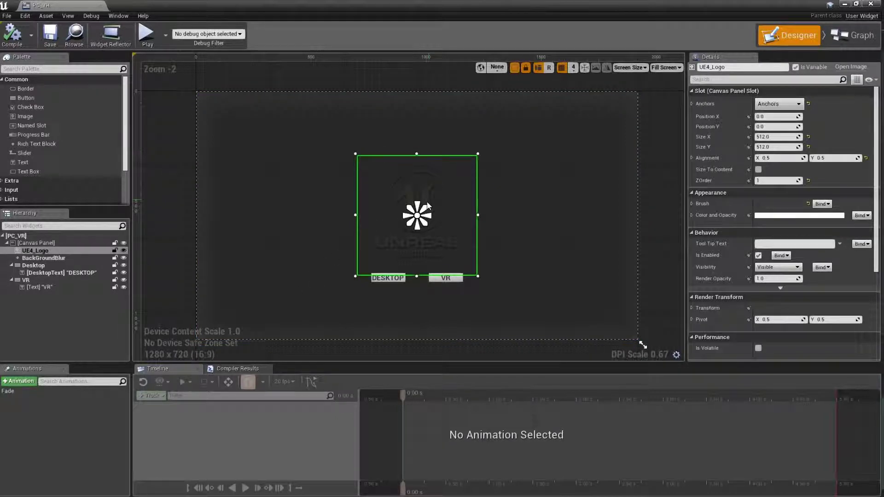
key("Delete")
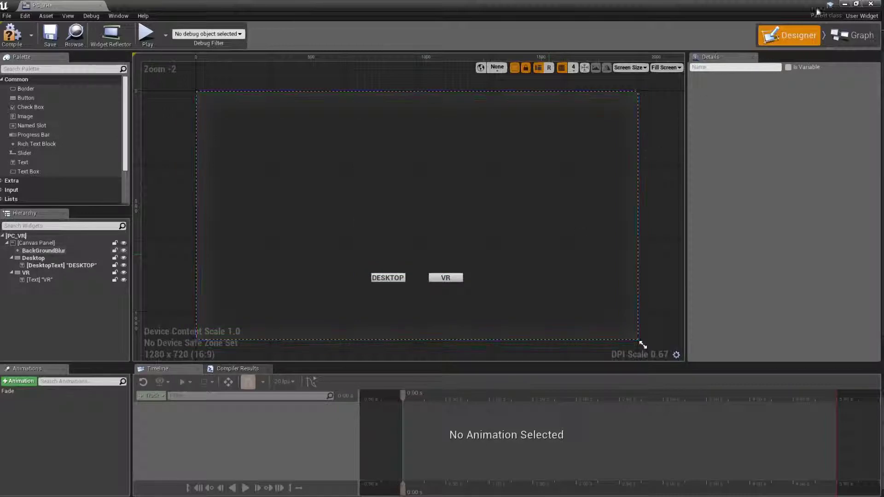
Add the MyLogo texture from the Content folder to the PC_VR widget and parent the image directly to the Canvas Panel
left_click(856, 5)
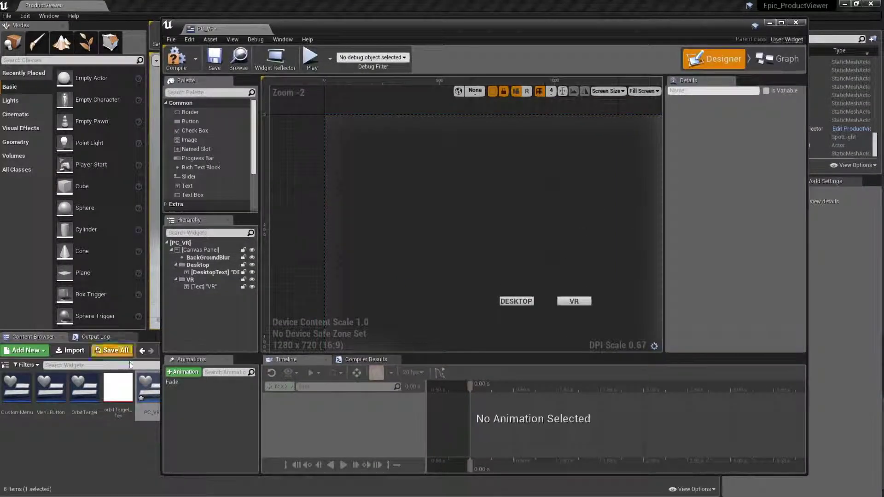
left_click(143, 351)
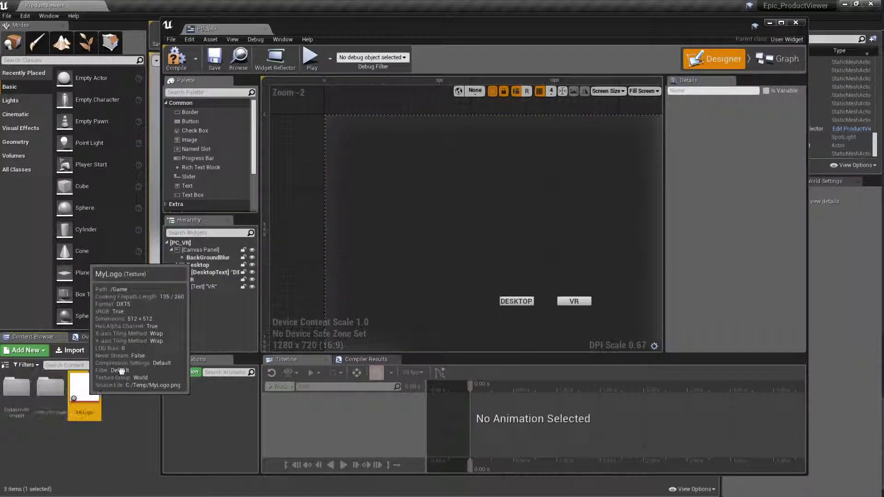
left_click_drag(84, 394, 465, 235)
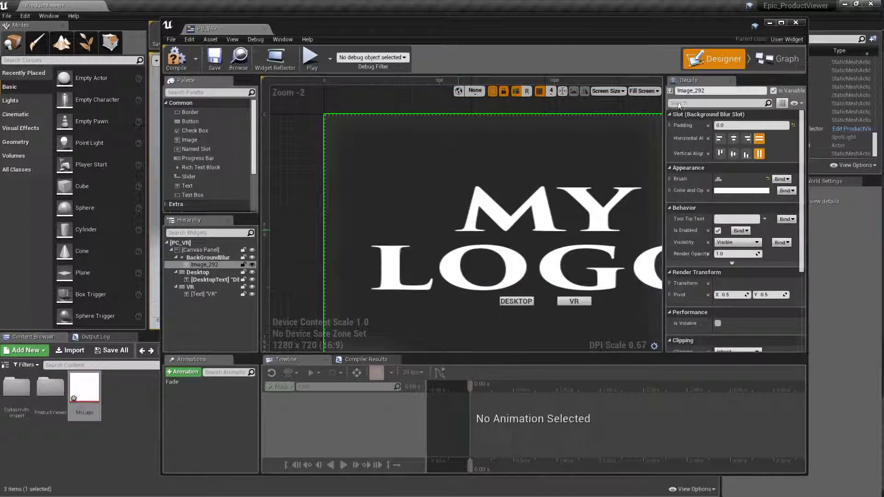
left_click(781, 22)
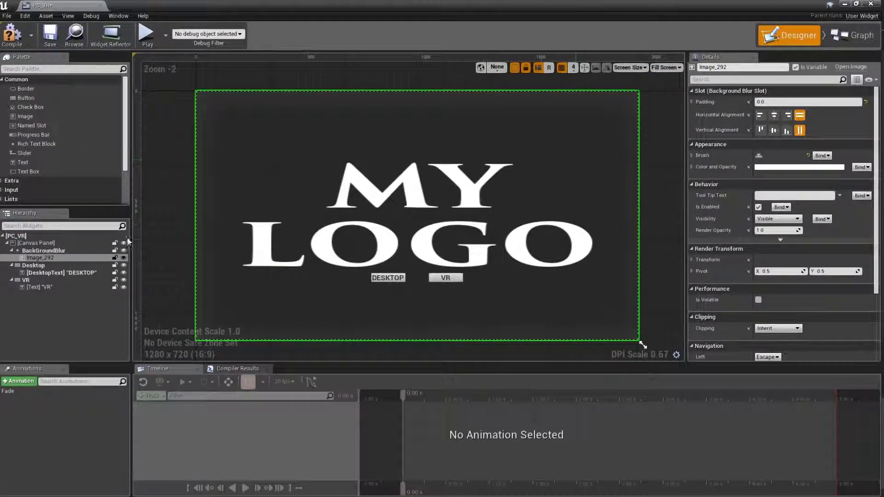
left_click_drag(29, 259, 21, 243)
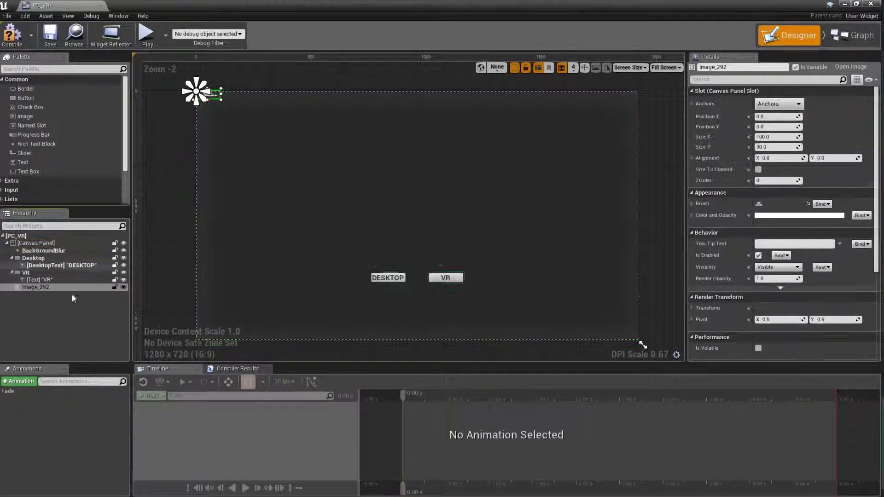
Anchor the logo image at the canvas centre and move the image to about X -161, Y -105
left_click_drag(197, 90, 426, 220)
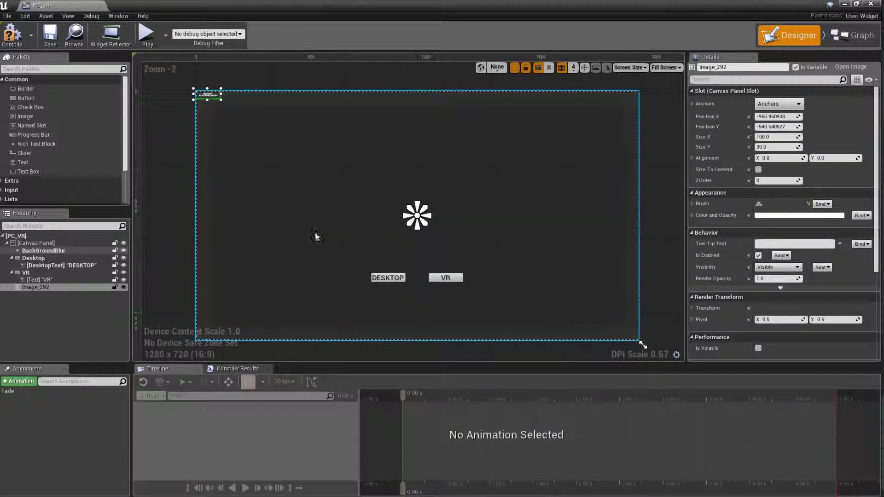
left_click_drag(213, 95, 396, 198)
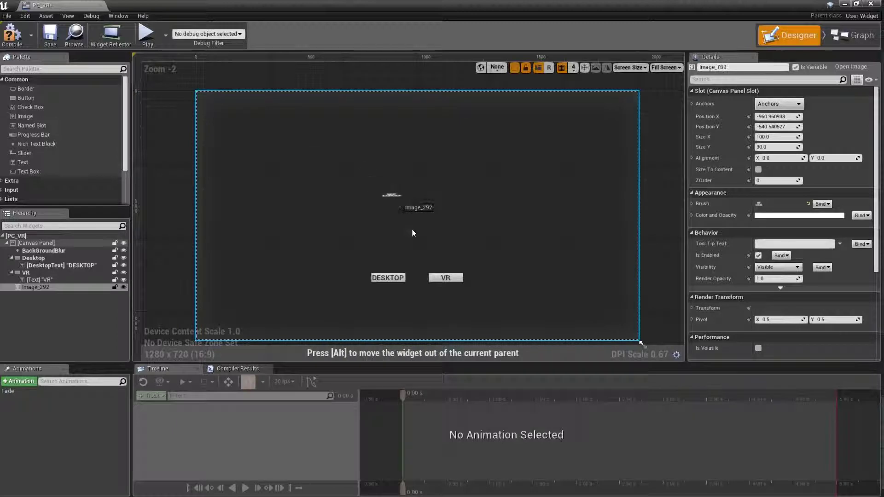
left_click_drag(412, 232, 412, 233)
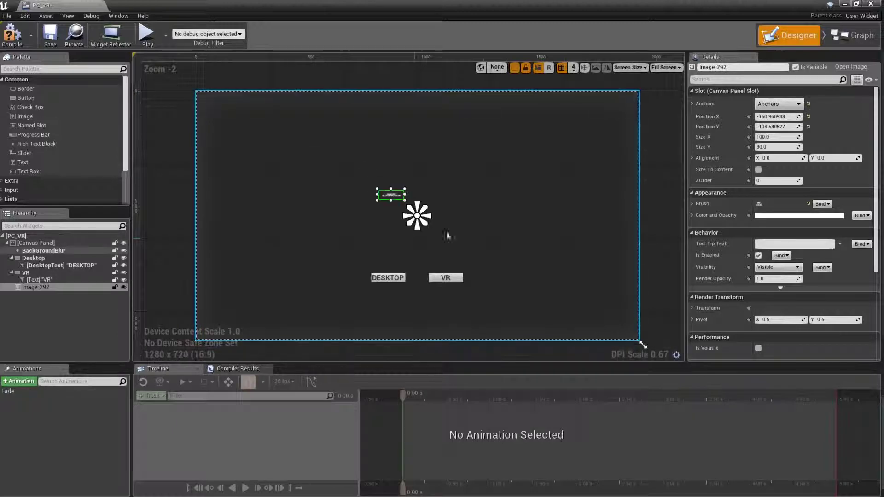
Set the logo image's size to 512 by 512 and move it to about X -253, Y -273 above the DESKTOP and VR buttons
left_click(773, 137)
type("512")
left_click(781, 147)
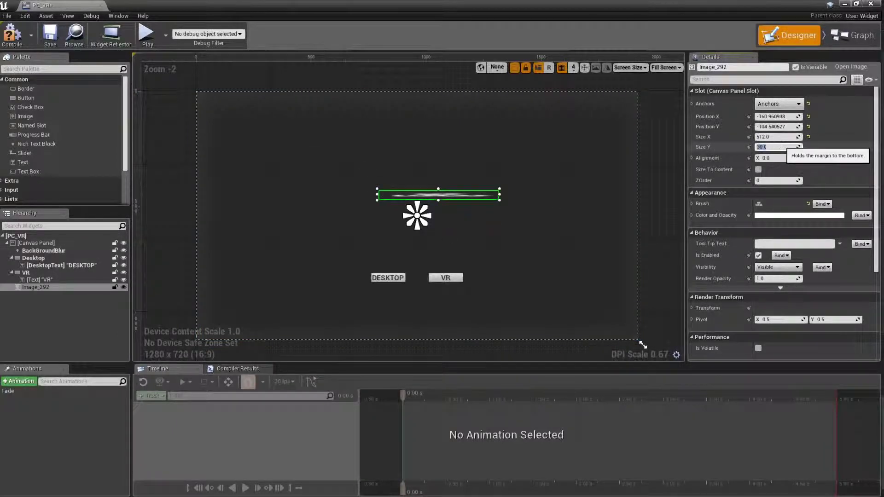
type("512")
key("Return")
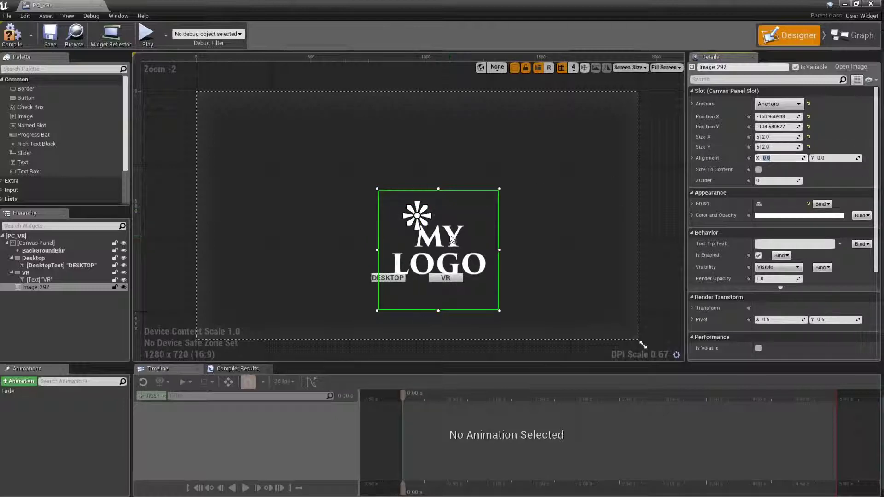
left_click_drag(450, 240, 430, 207)
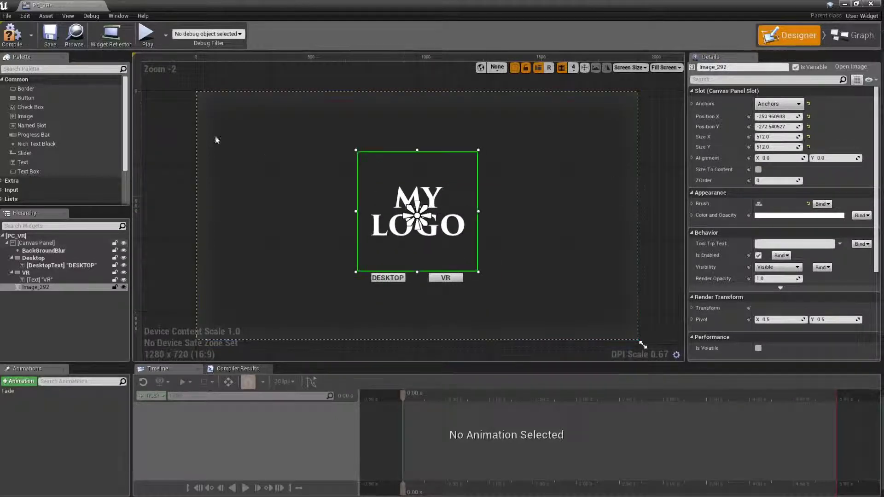
Save and compile the PC_VR widget, close its editor and play the level to test the start screen
left_click(52, 36)
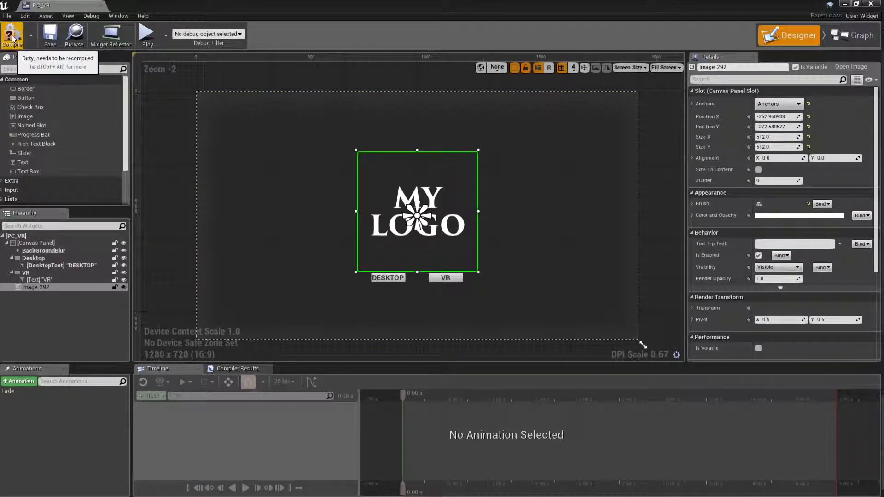
left_click(11, 36)
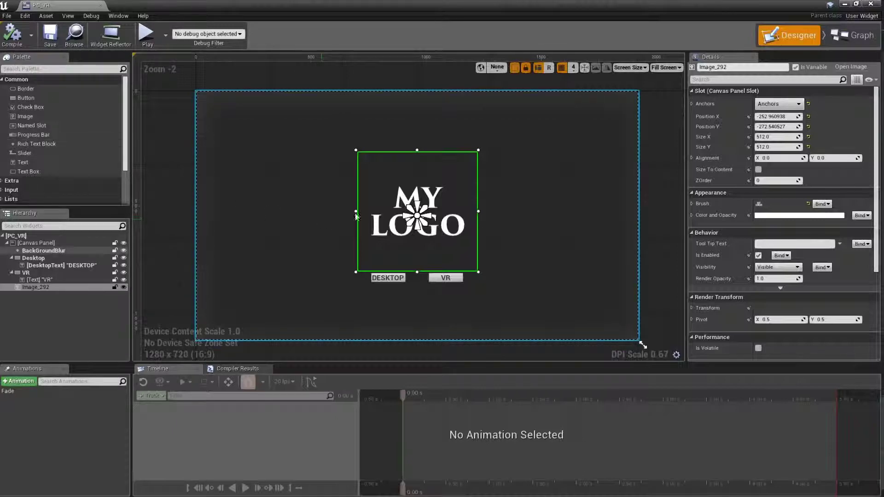
left_click(870, 4)
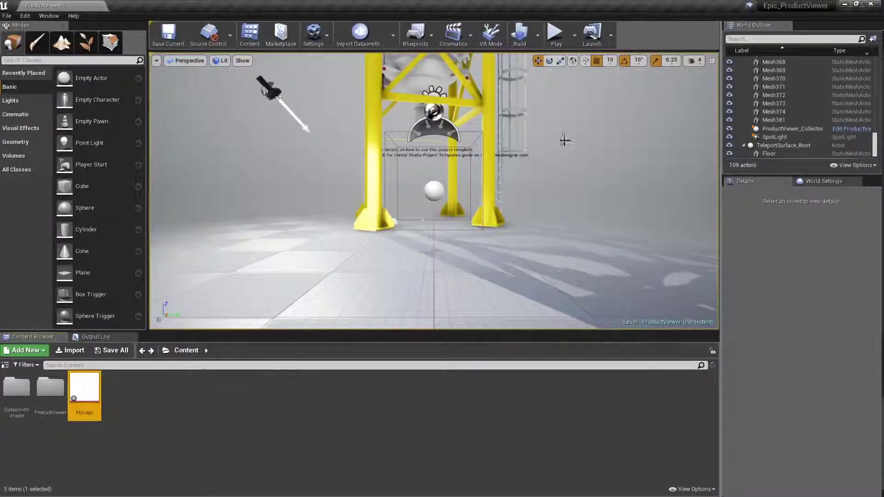
left_click(555, 38)
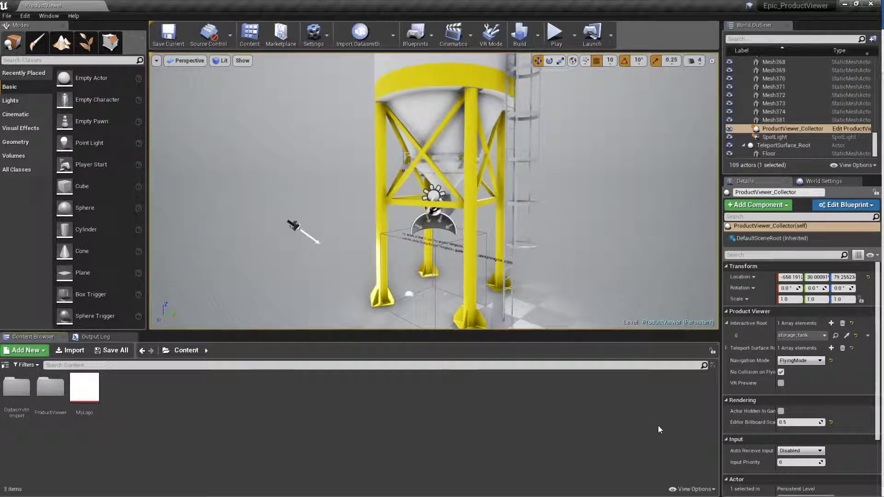
Open the ProductViewer_Touch_Pawn blueprint from ProductViewer/Blueprints and examine the input setup and touch swipe sections of its Event Graph
double_click(50, 389)
double_click(21, 389)
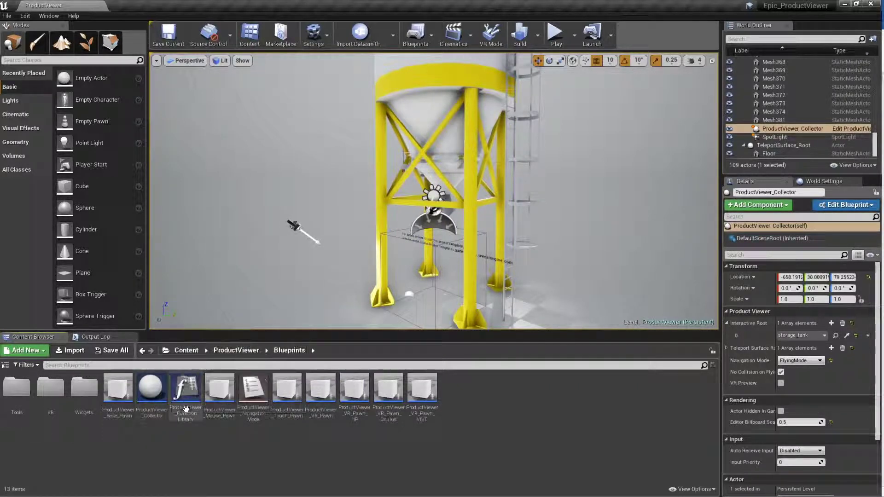
mouse_move(432, 401)
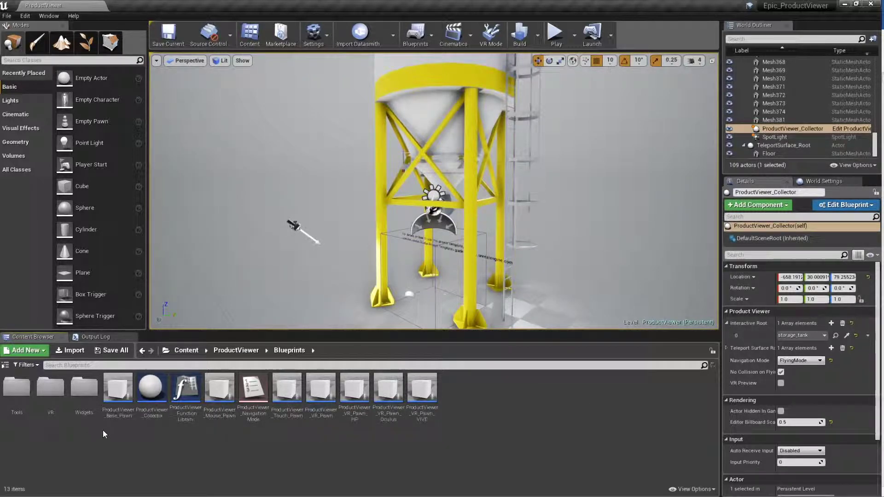
double_click(297, 395)
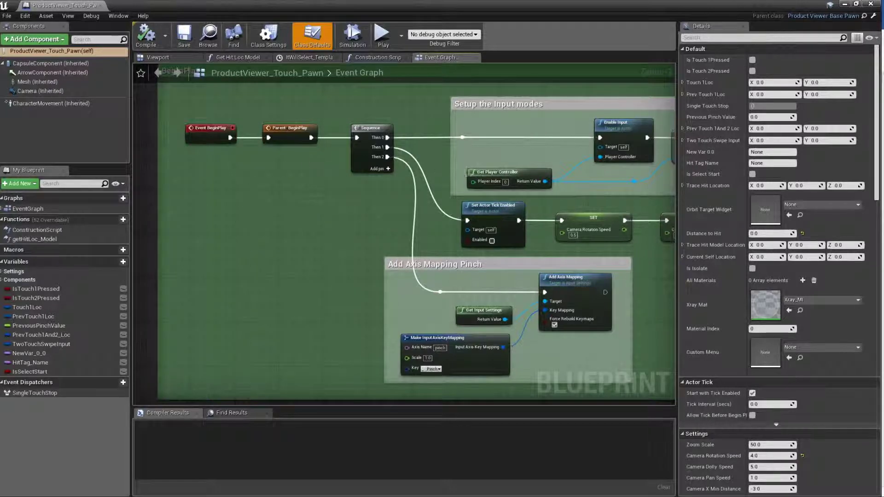
right_click_drag(393, 204, 258, 190)
right_click_drag(560, 322, 552, 166)
right_click_drag(199, 301, 391, 225)
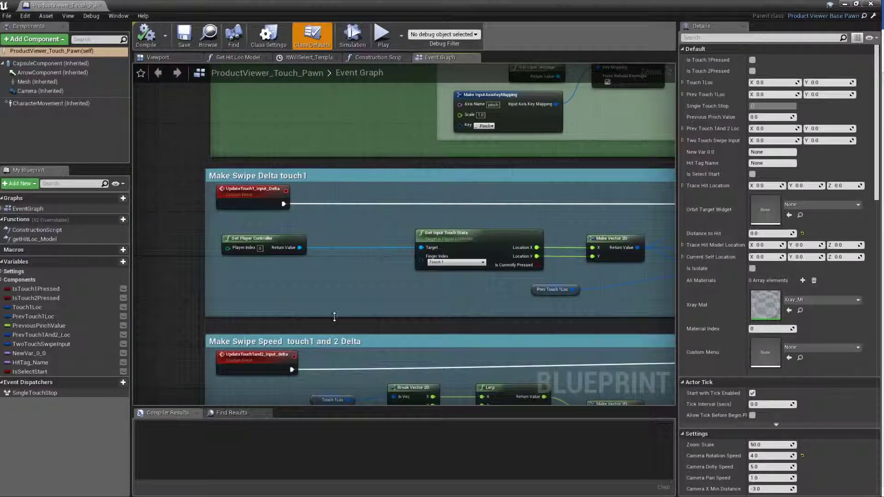